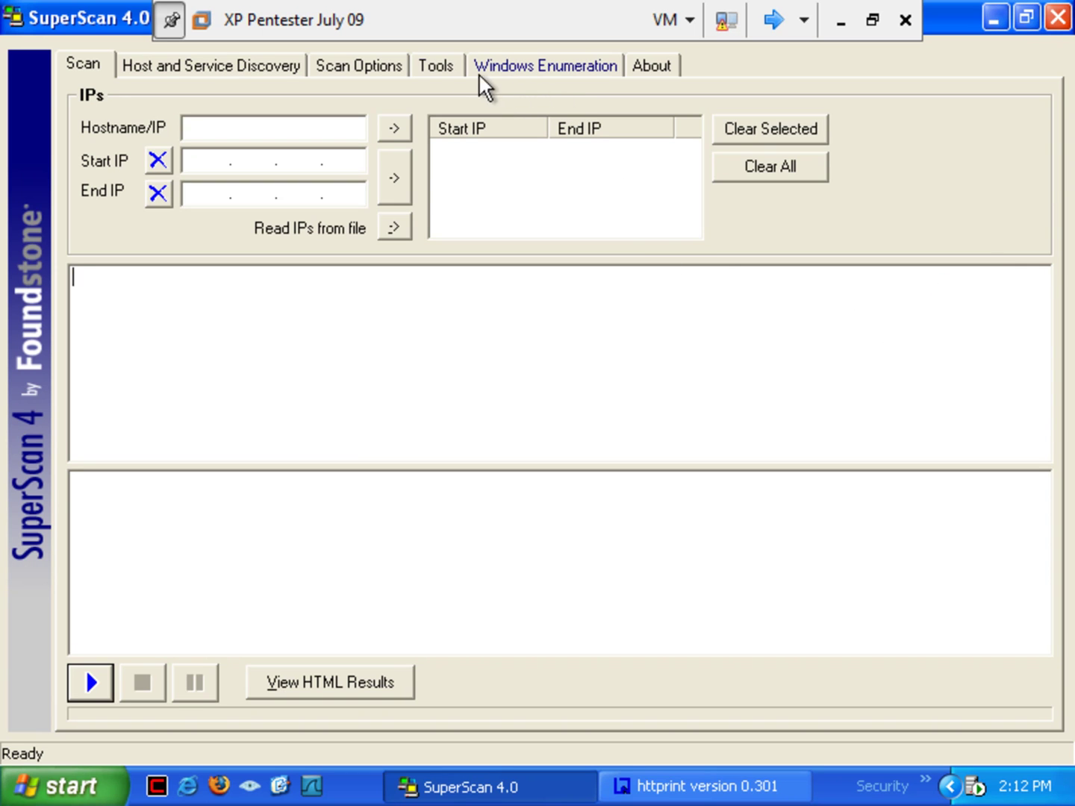
click(439, 65)
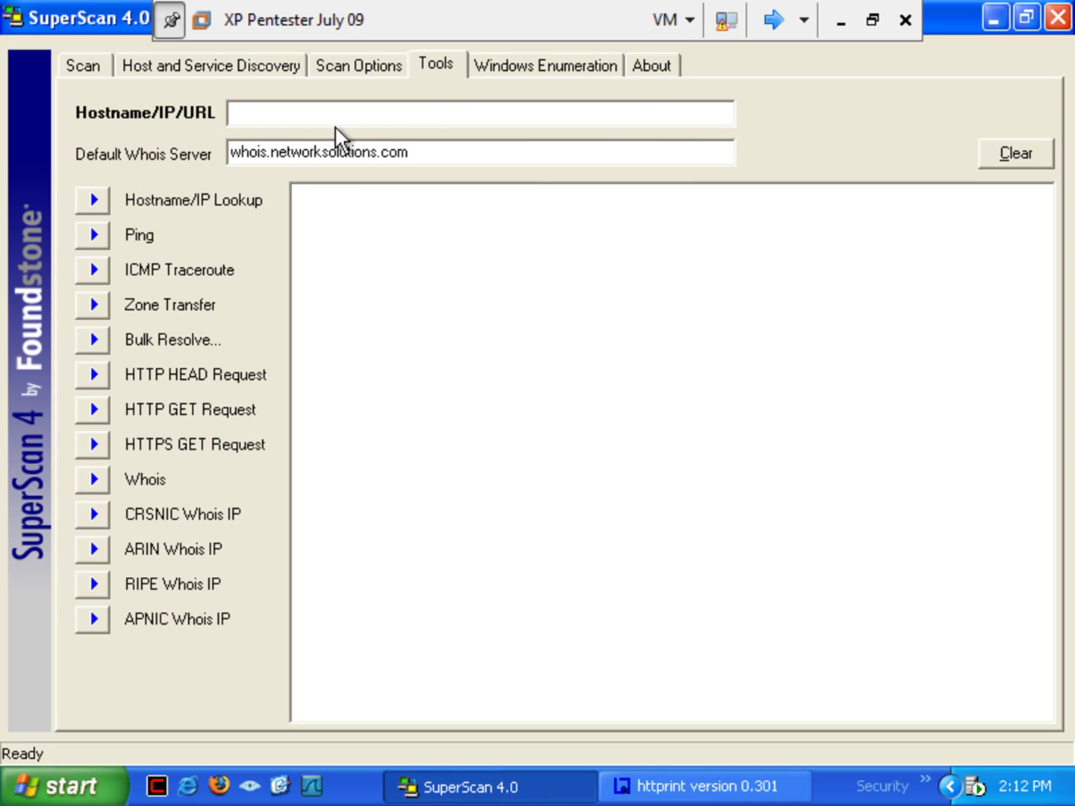
text(www.mile2.com)
click(90, 372)
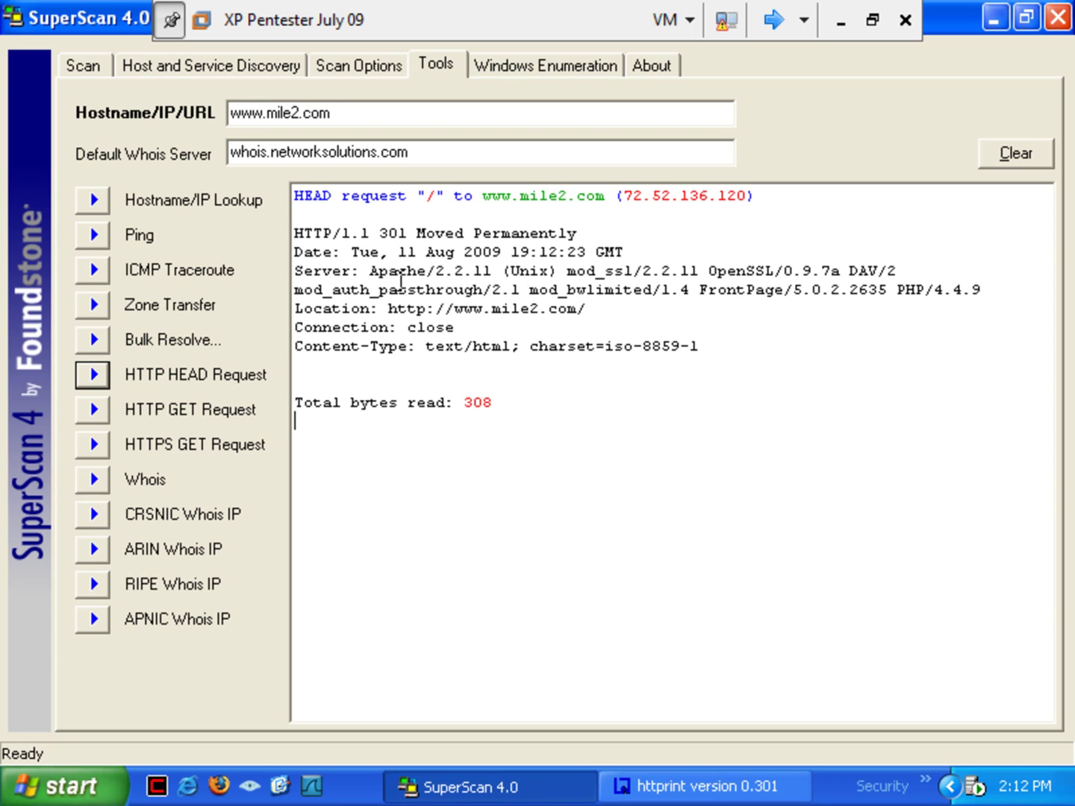
drag(369, 271, 954, 309)
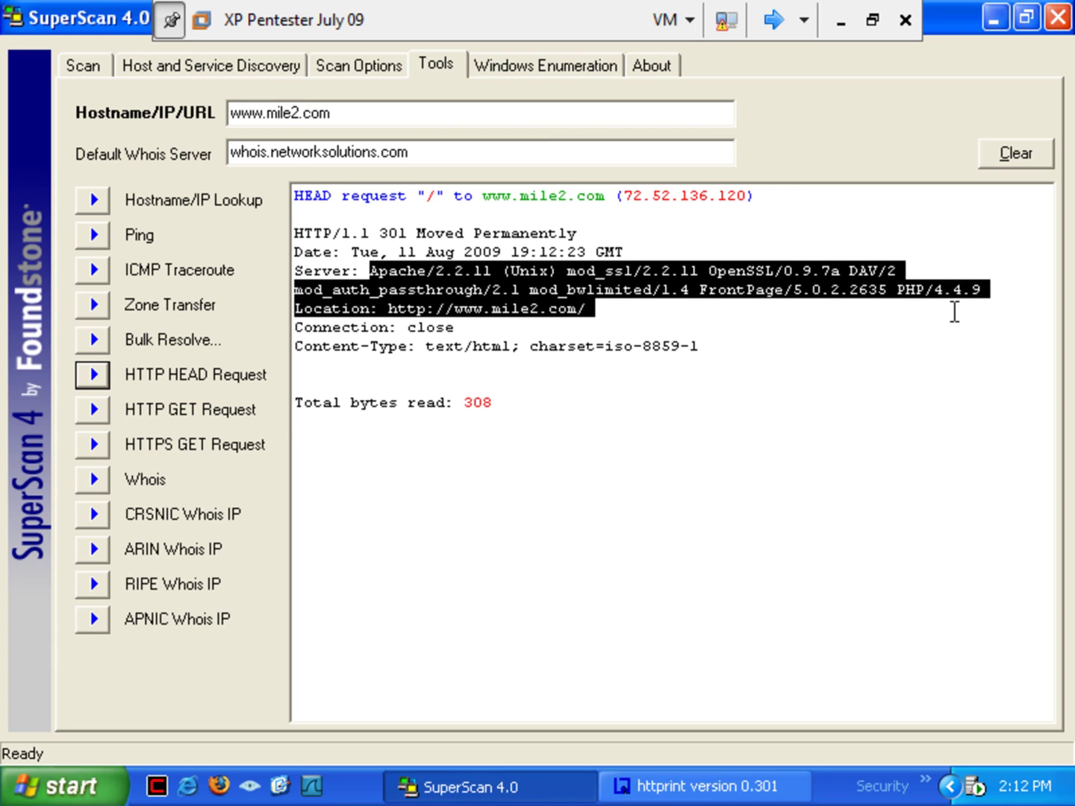
click(904, 380)
click(497, 544)
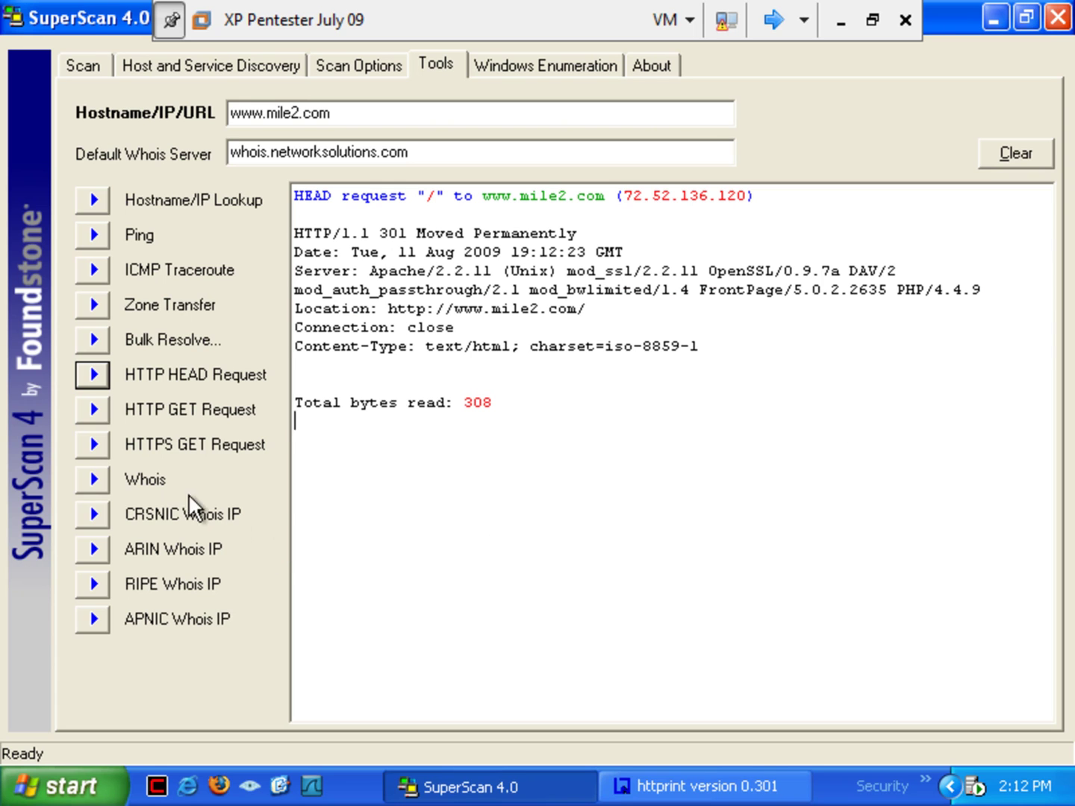
click(94, 440)
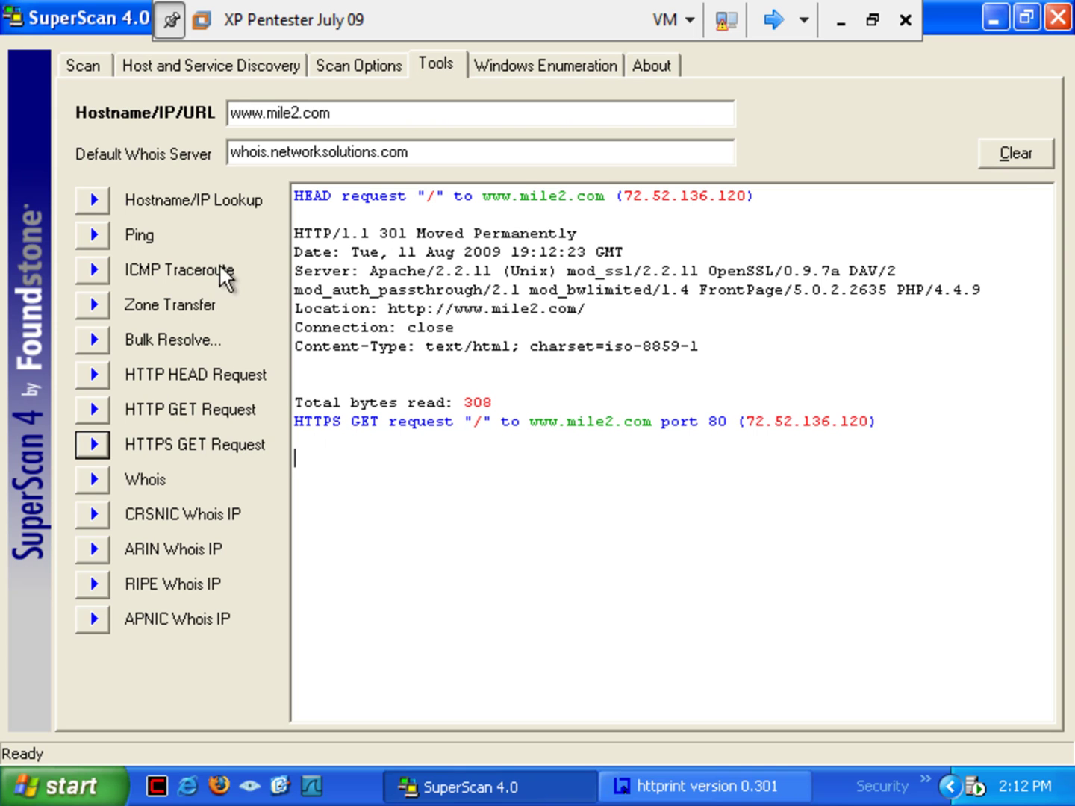
Clear the output and send a HEAD request to 192.168.1.27, showing Microsoft-IIS/6.0 with ASP.NET.
click(1025, 151)
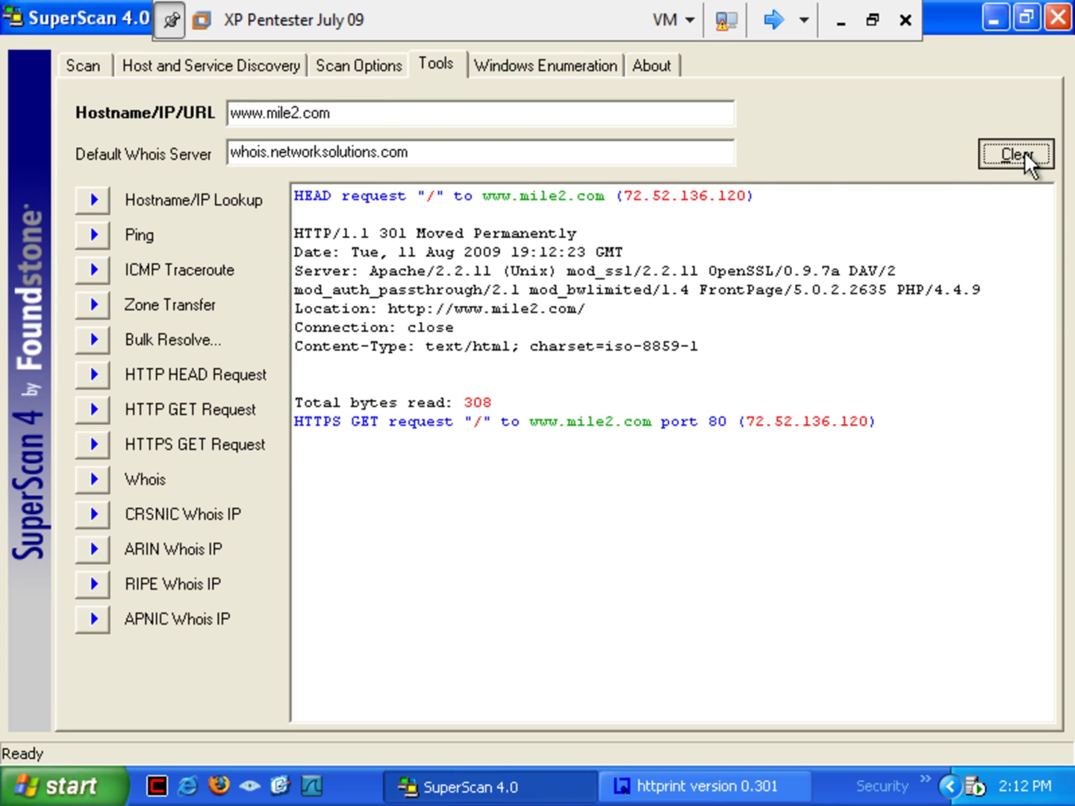
click(373, 115)
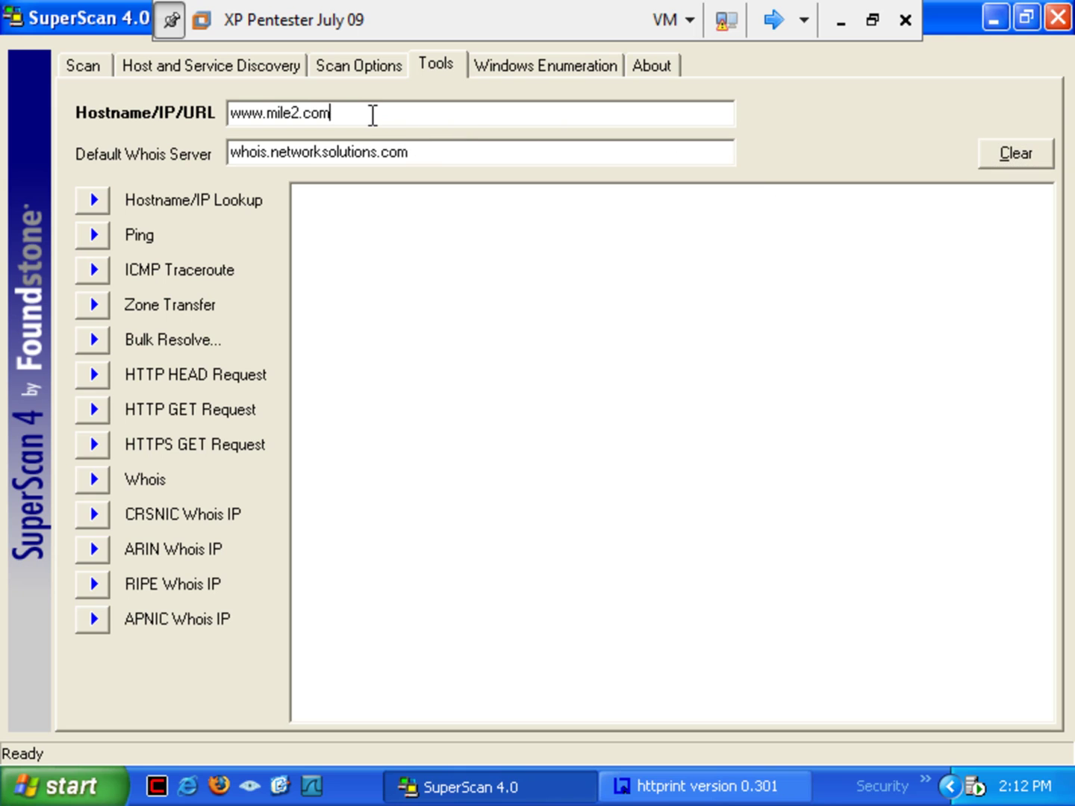
key(BackSpace)
key(BackSpace)
key(BackSpace)
key(BackSpace)
key(BackSpace)
key(BackSpace)
key(BackSpace)
key(BackSpace)
key(BackSpace)
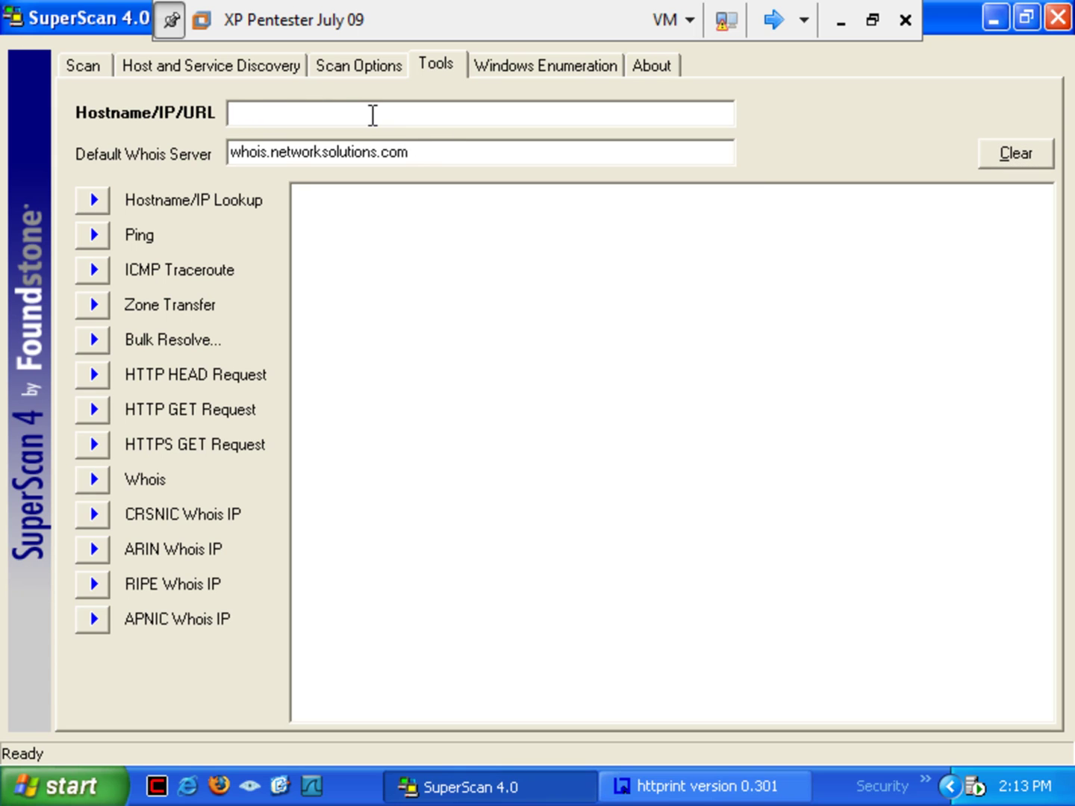
text(192.168.1.27)
click(93, 373)
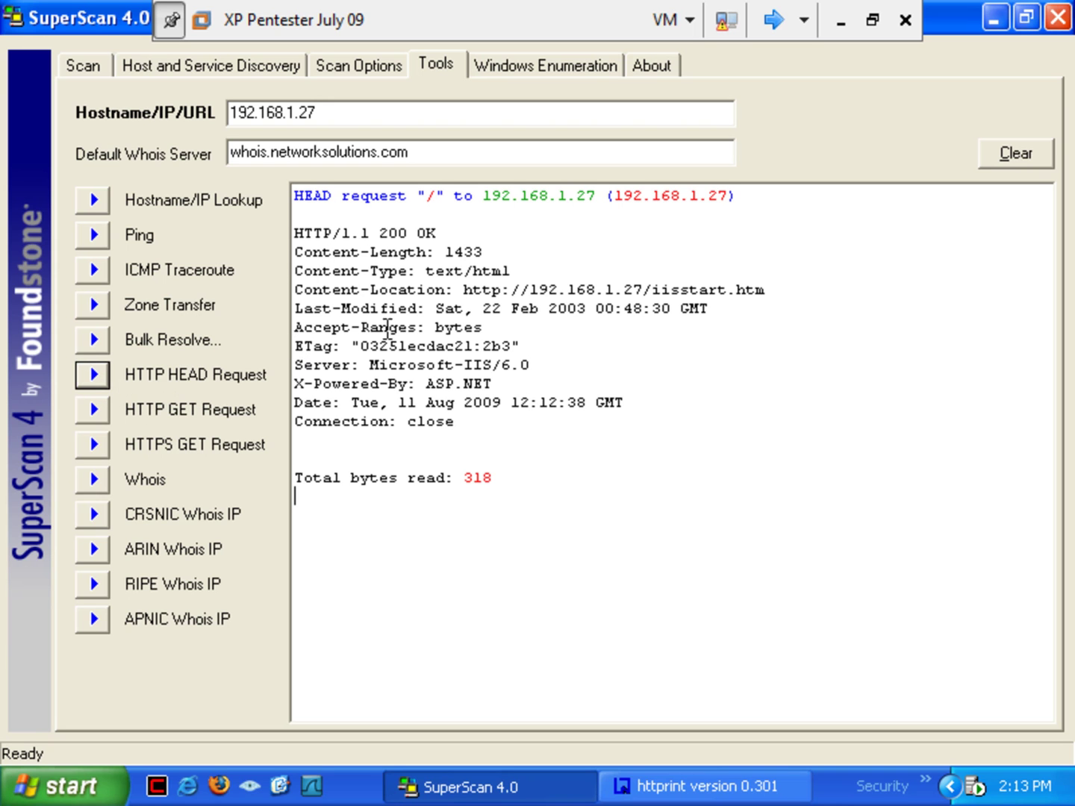
Send an HTTPS GET to 192.168.1.27, note port 80, and glance at Scan Options.
click(98, 440)
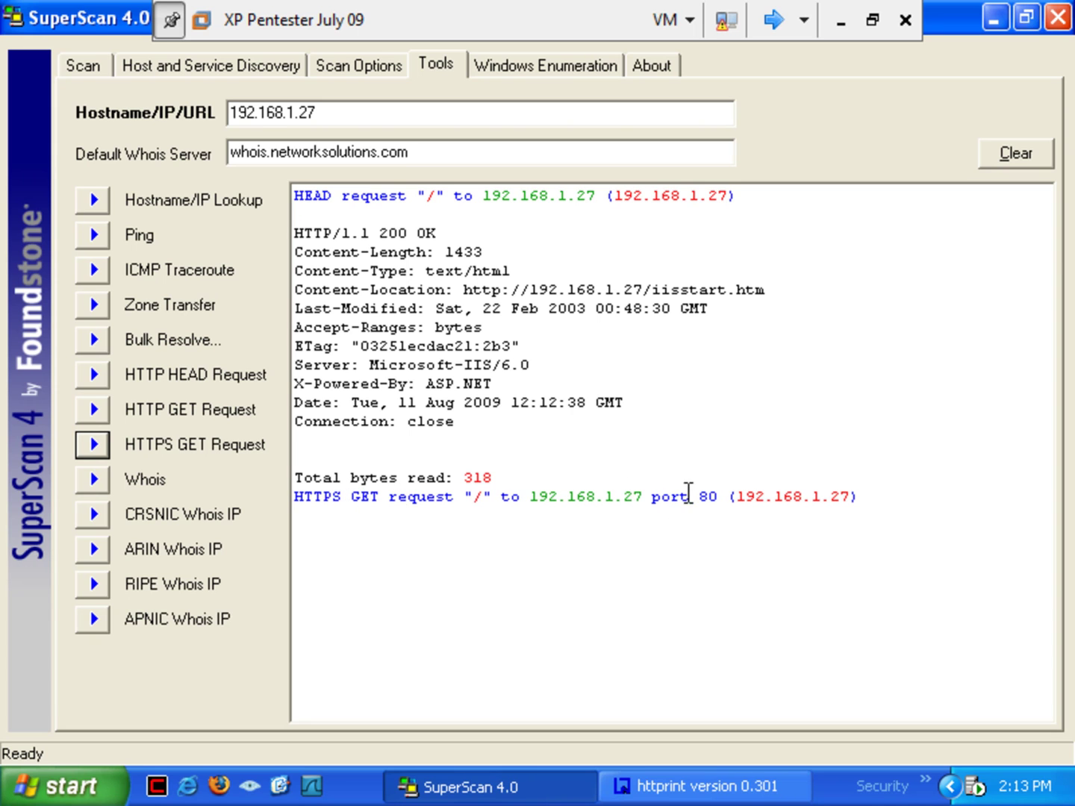
drag(695, 496, 733, 496)
click(698, 521)
click(374, 64)
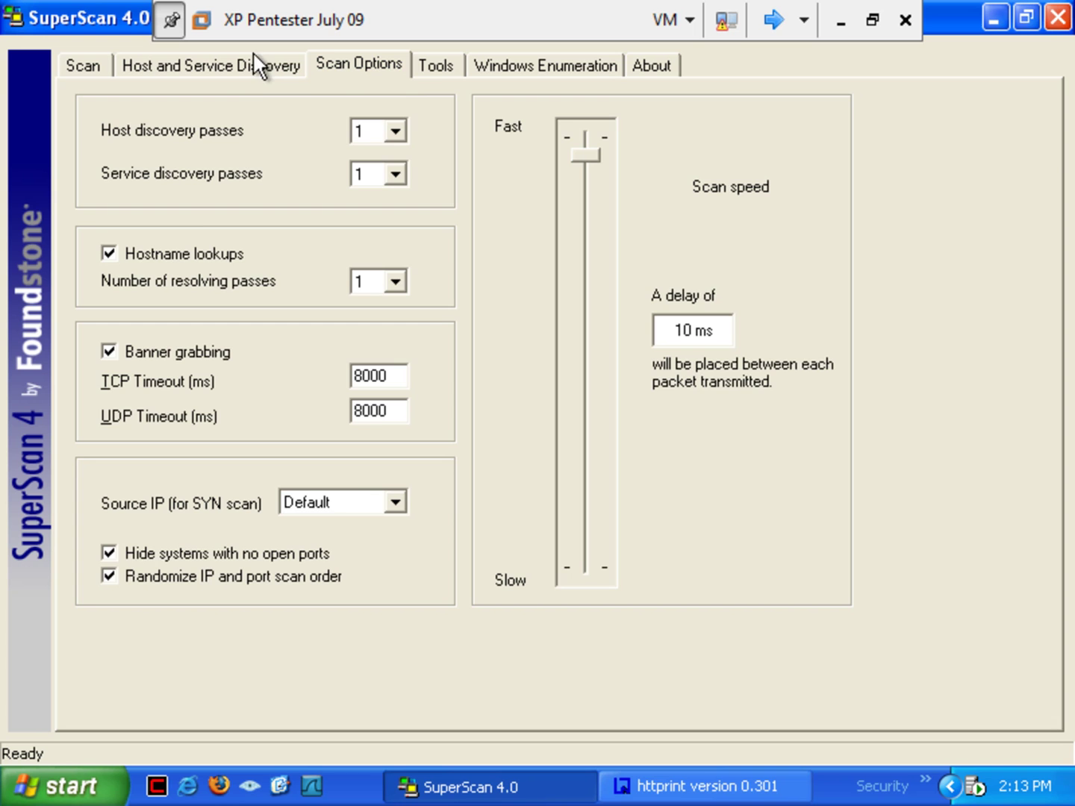
click(438, 68)
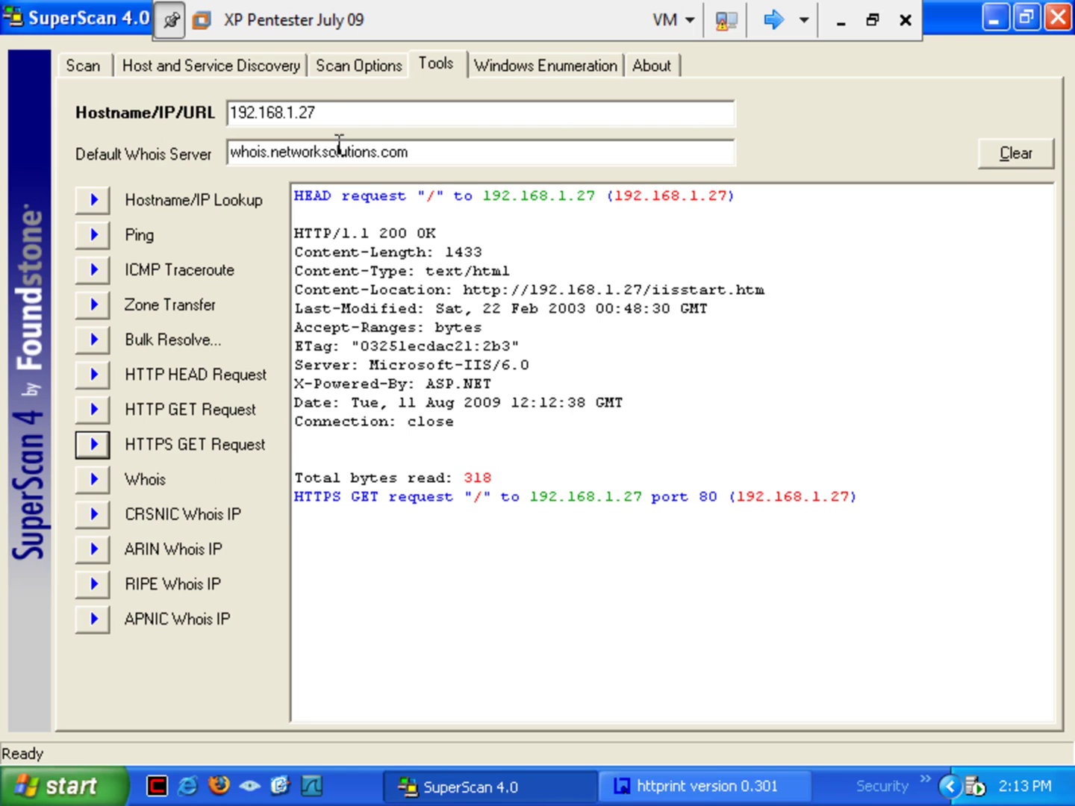
drag(338, 112, 217, 122)
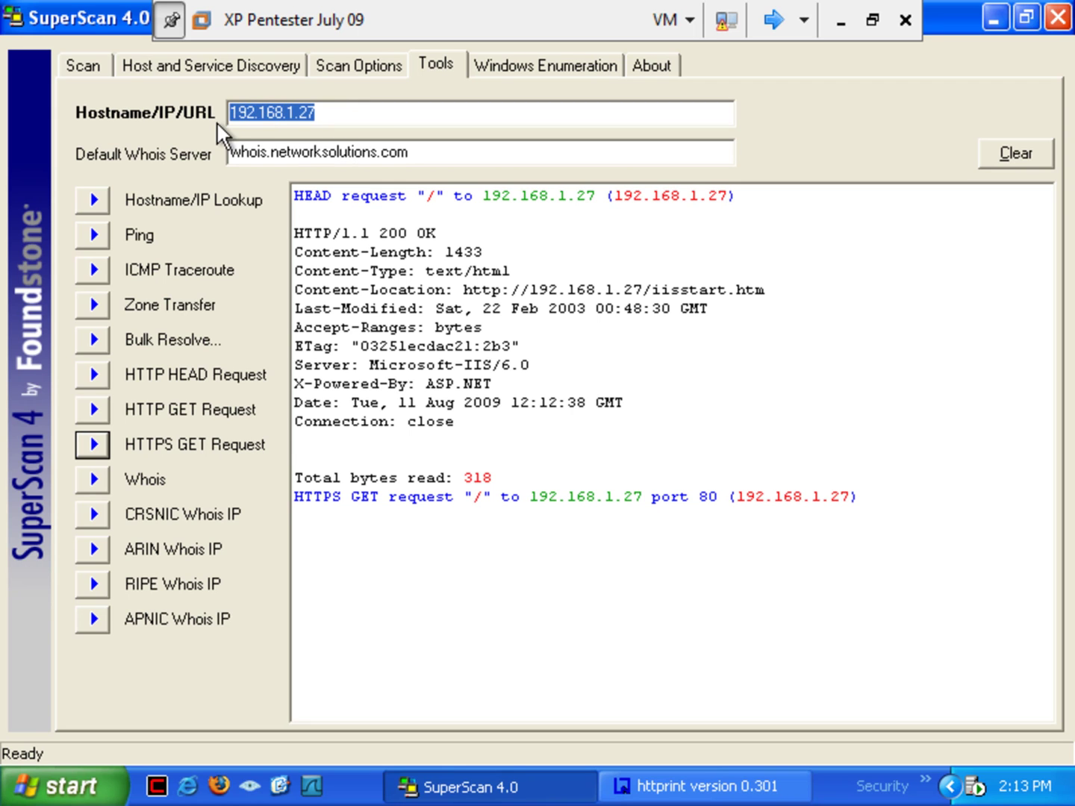
text(www.na)
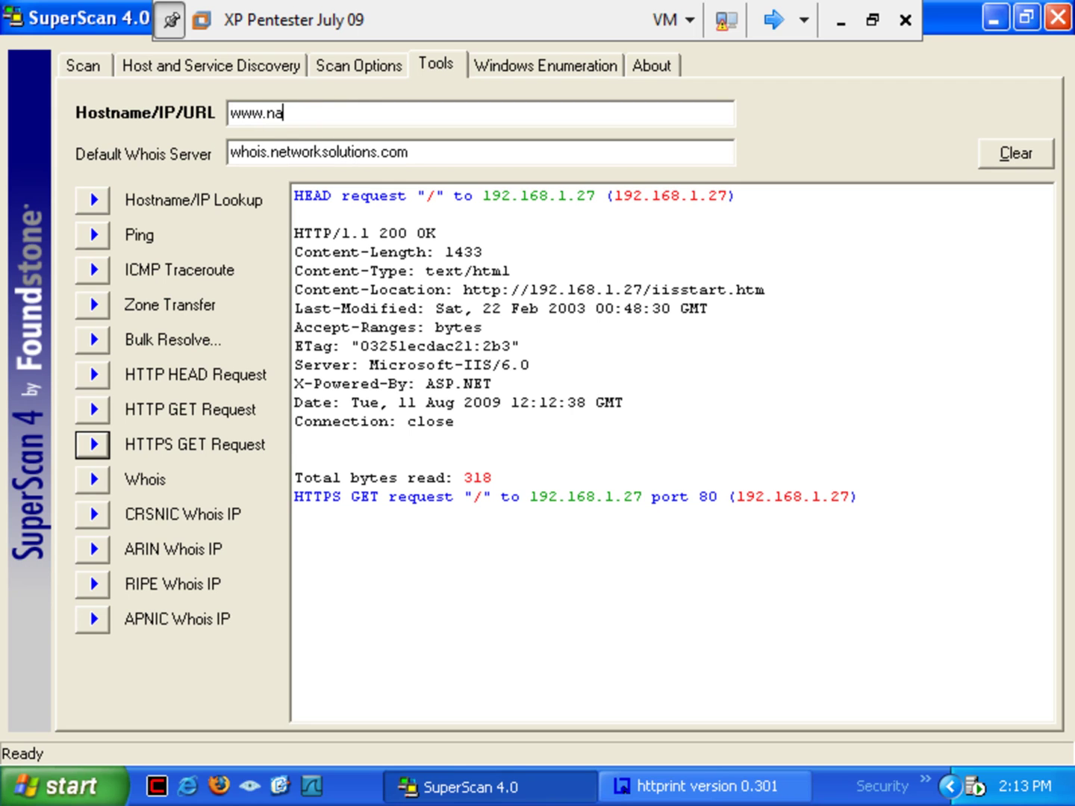
text(ga.com)
click(1021, 155)
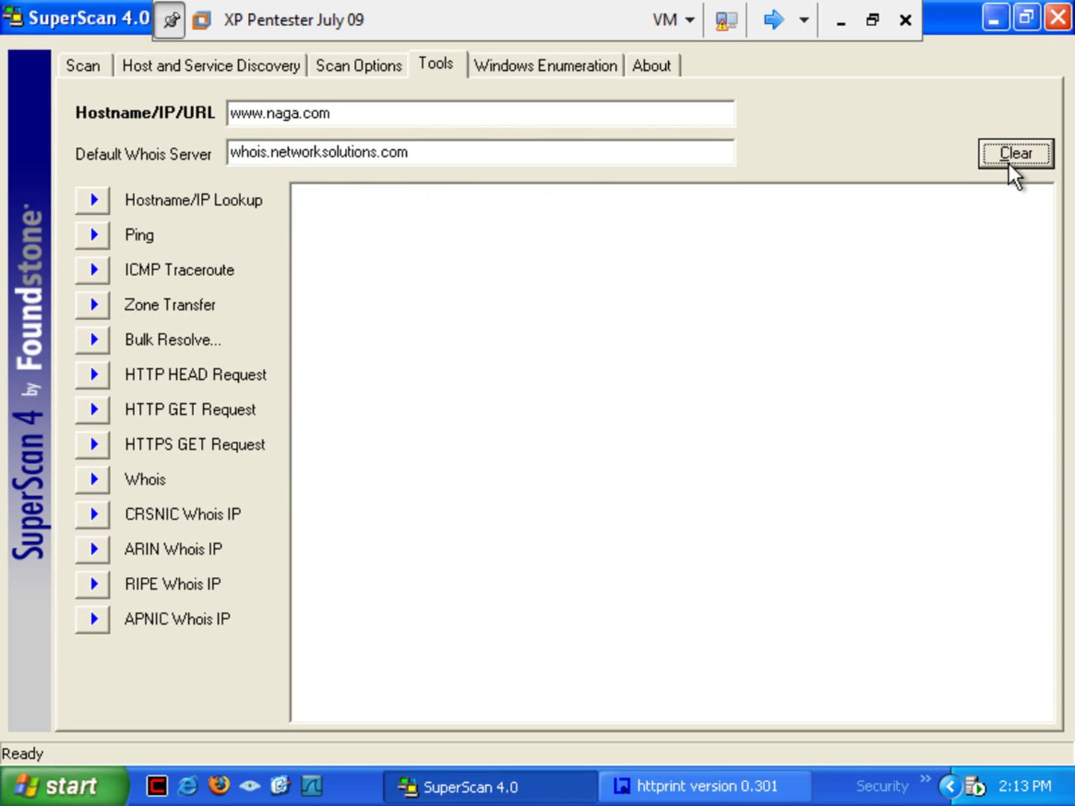
click(91, 375)
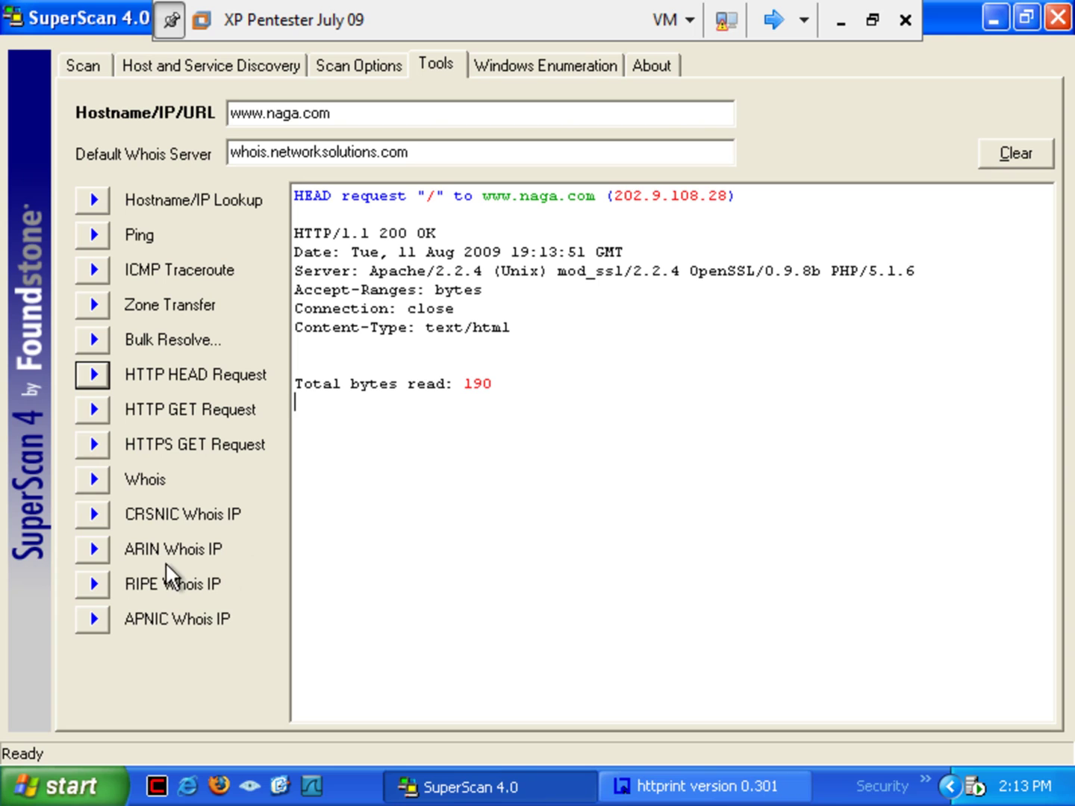
click(97, 544)
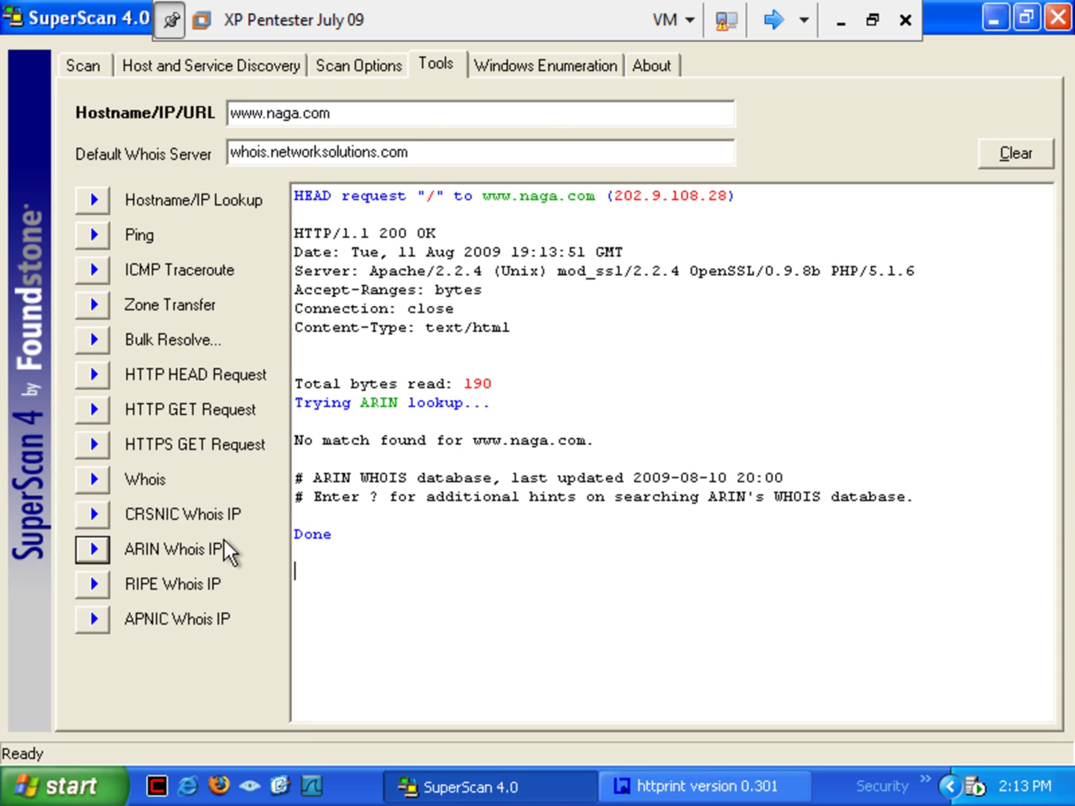
click(96, 584)
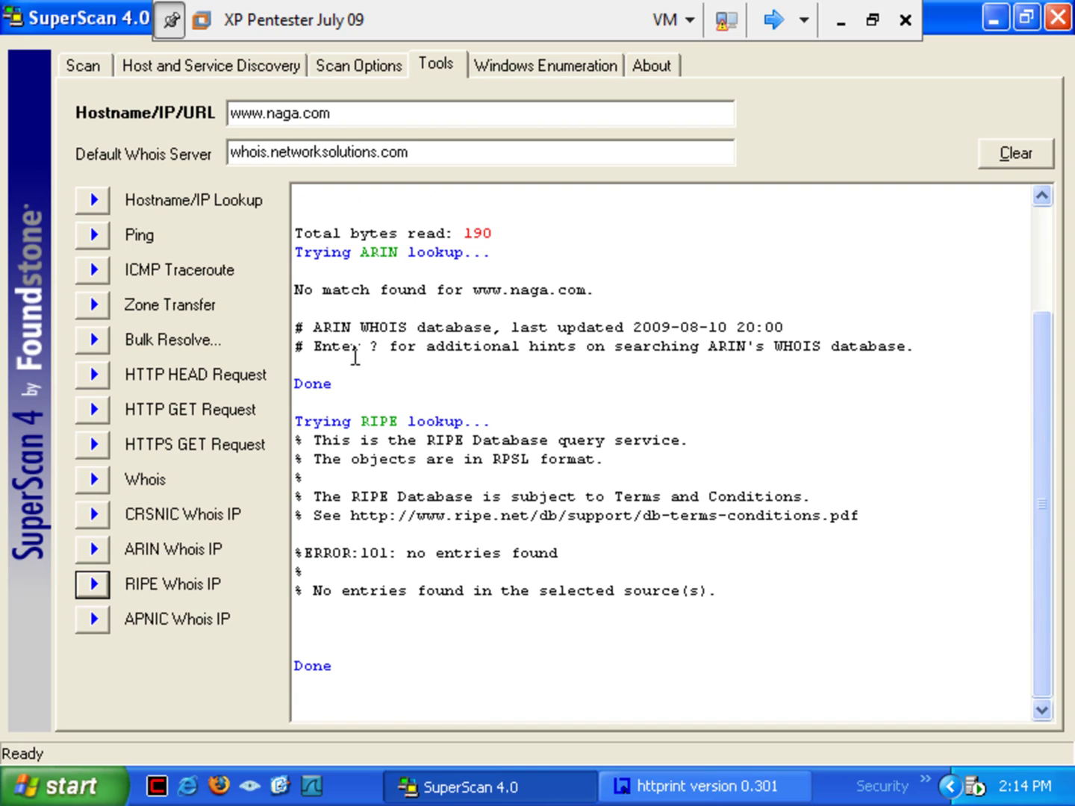
click(94, 619)
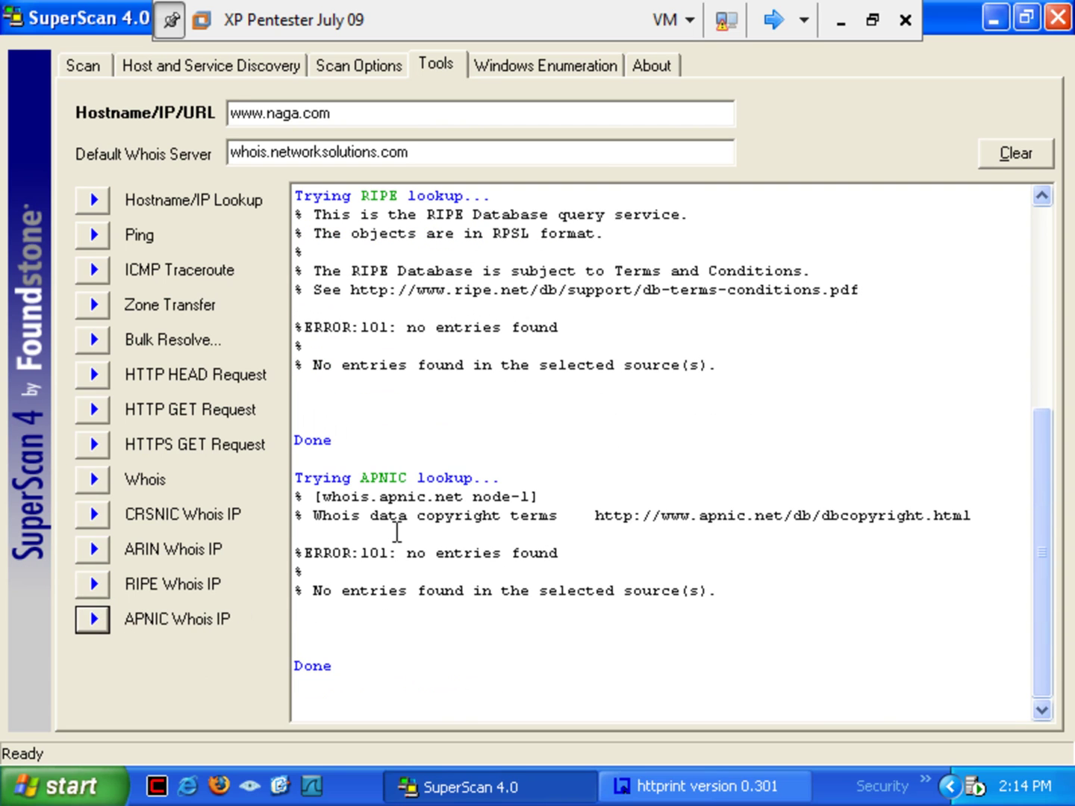
click(94, 479)
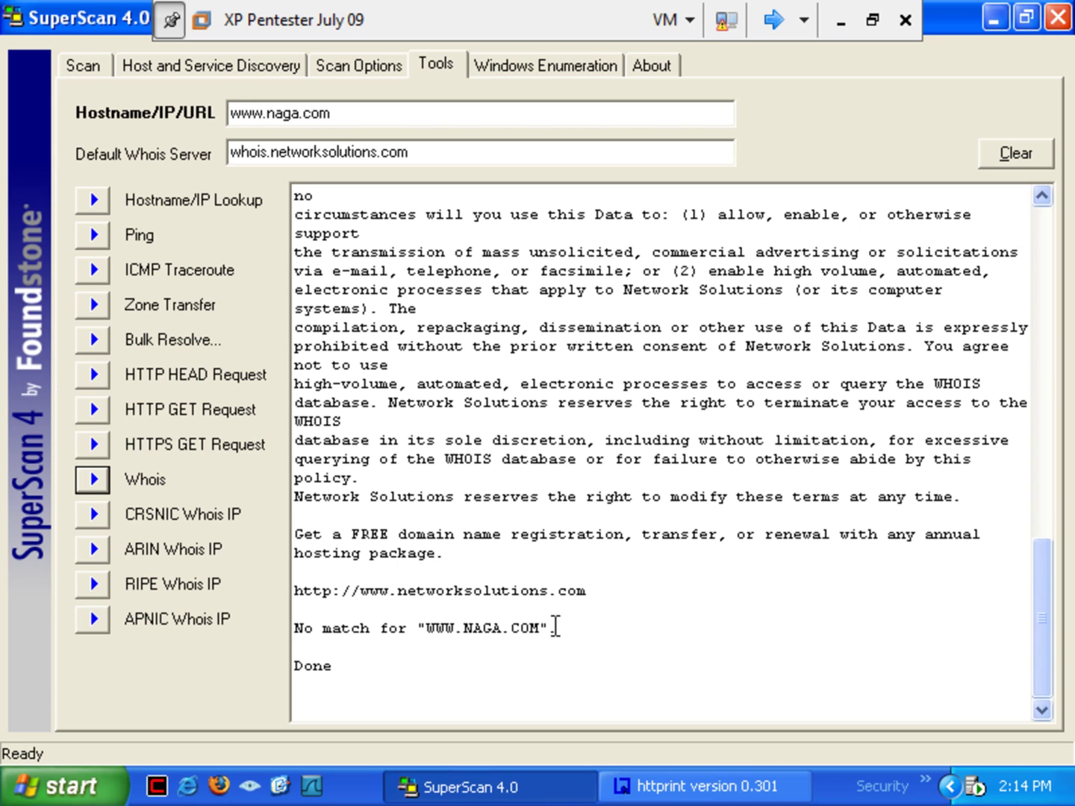
drag(556, 628, 228, 635)
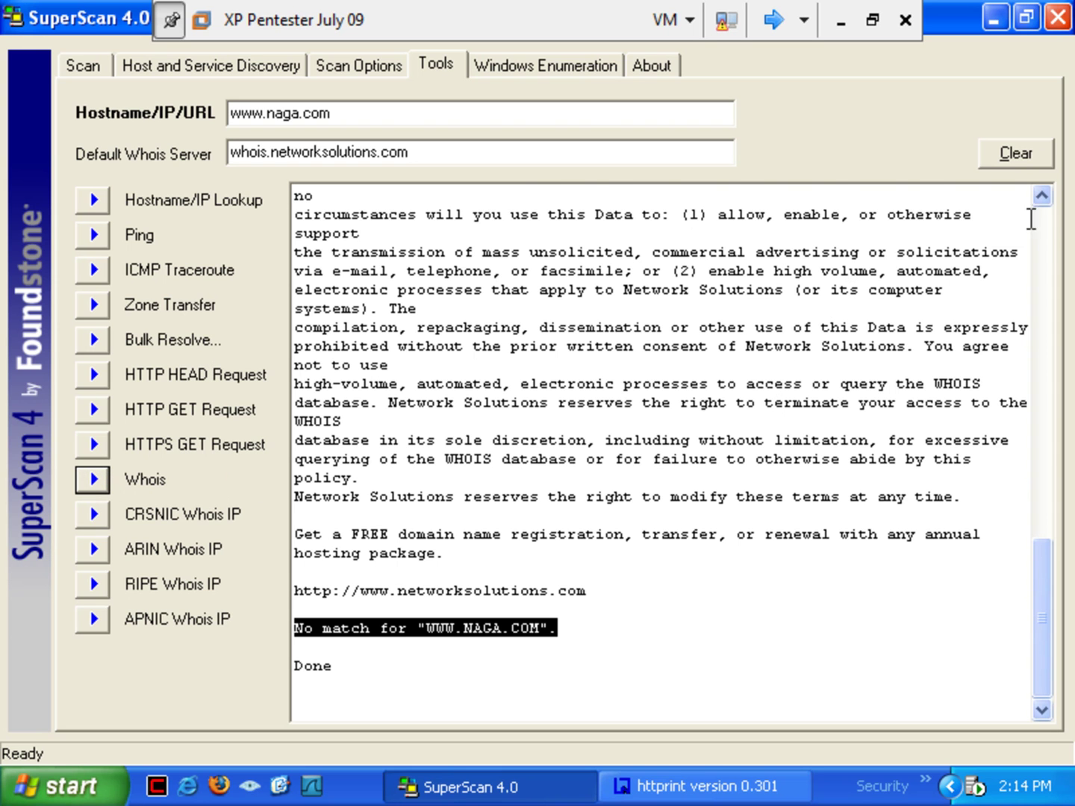
click(1041, 195)
scroll(1041, 195, up, 9)
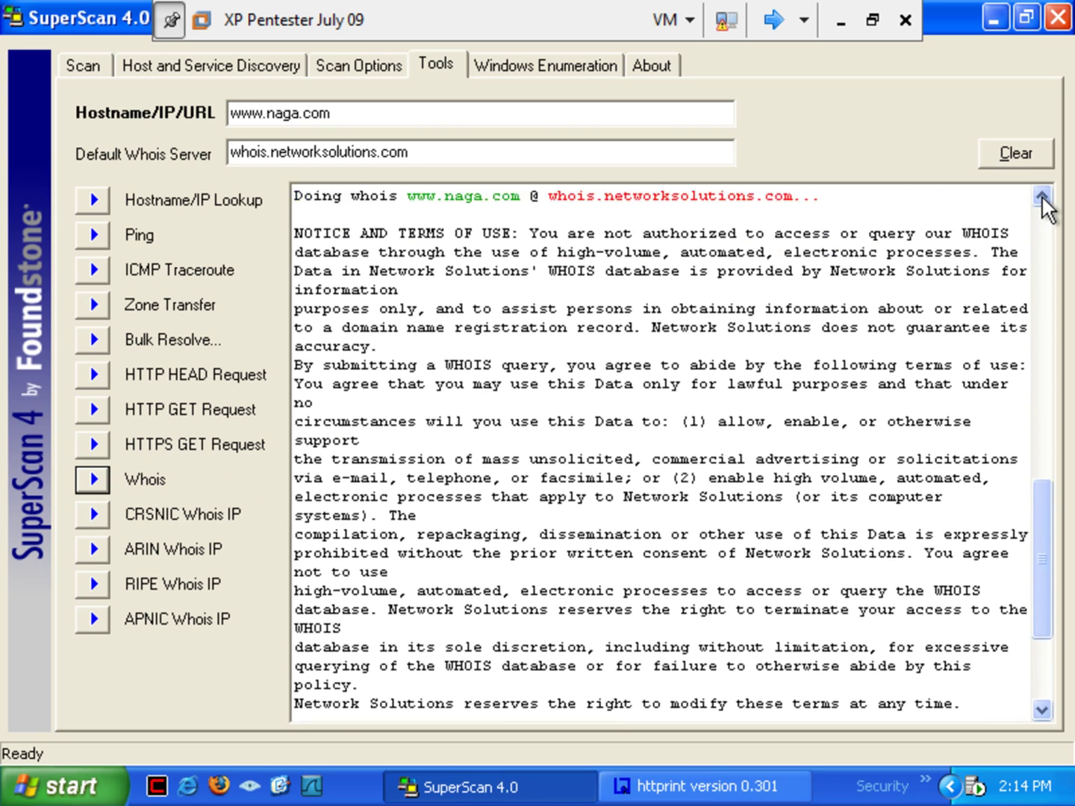
scroll(1041, 195, up, 9)
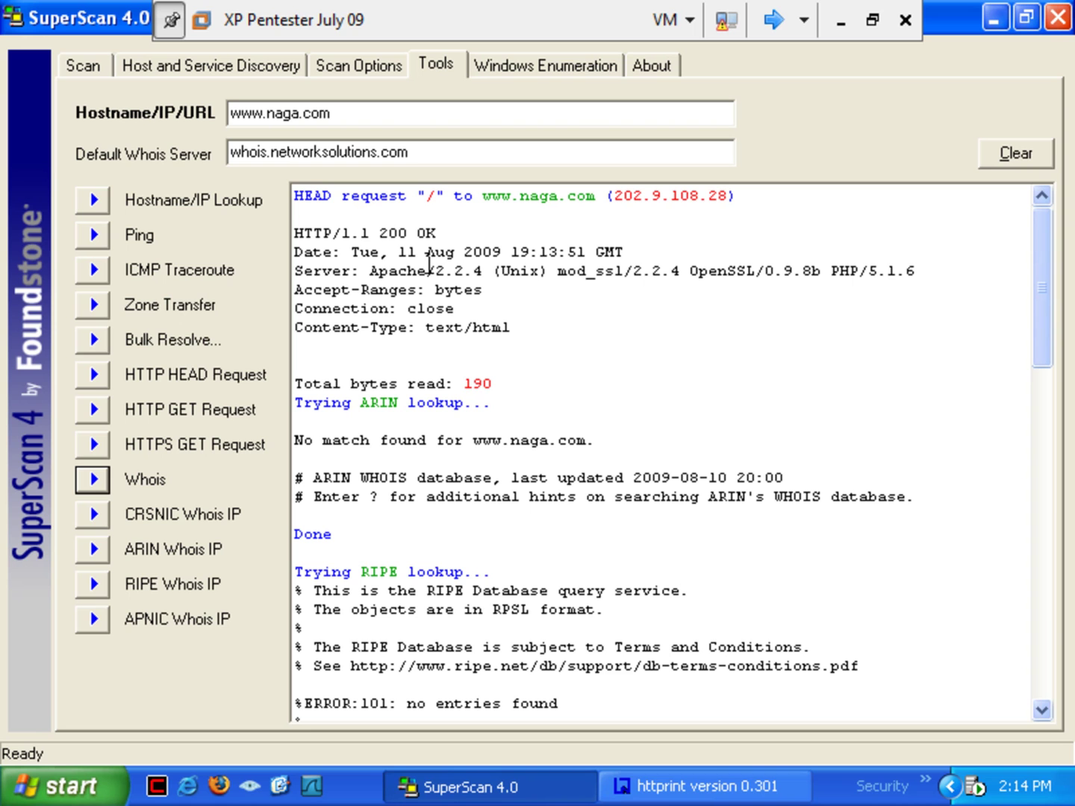
click(93, 302)
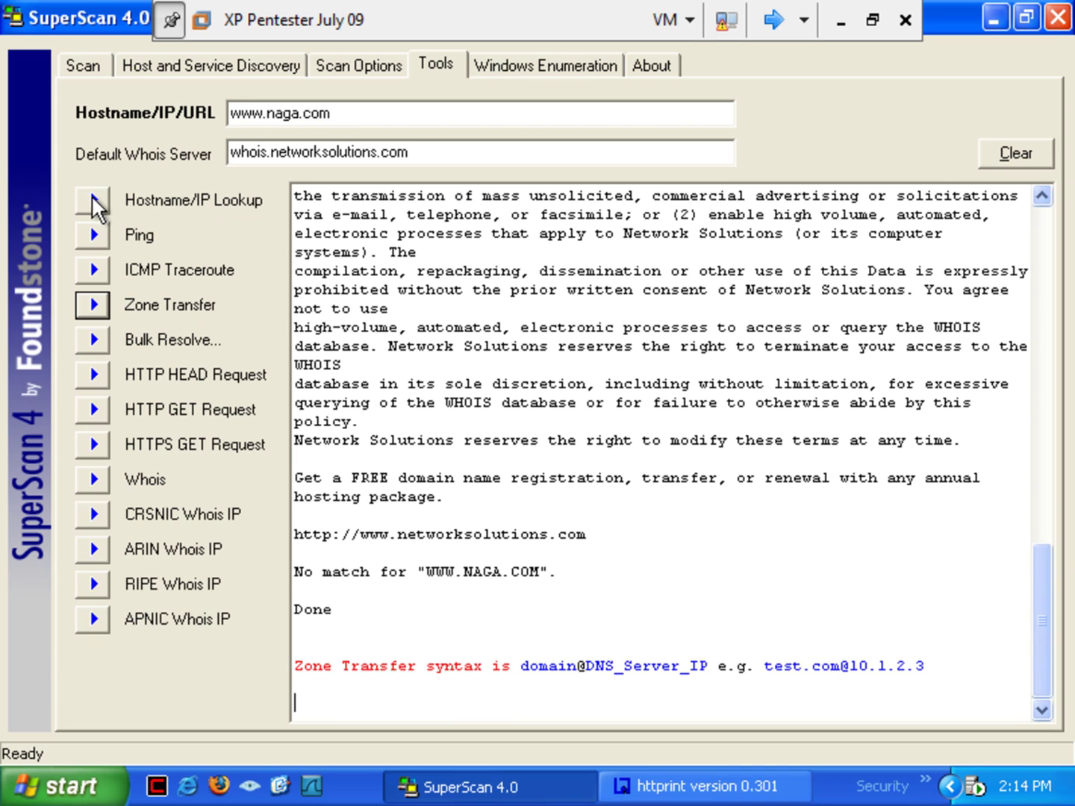
click(1012, 148)
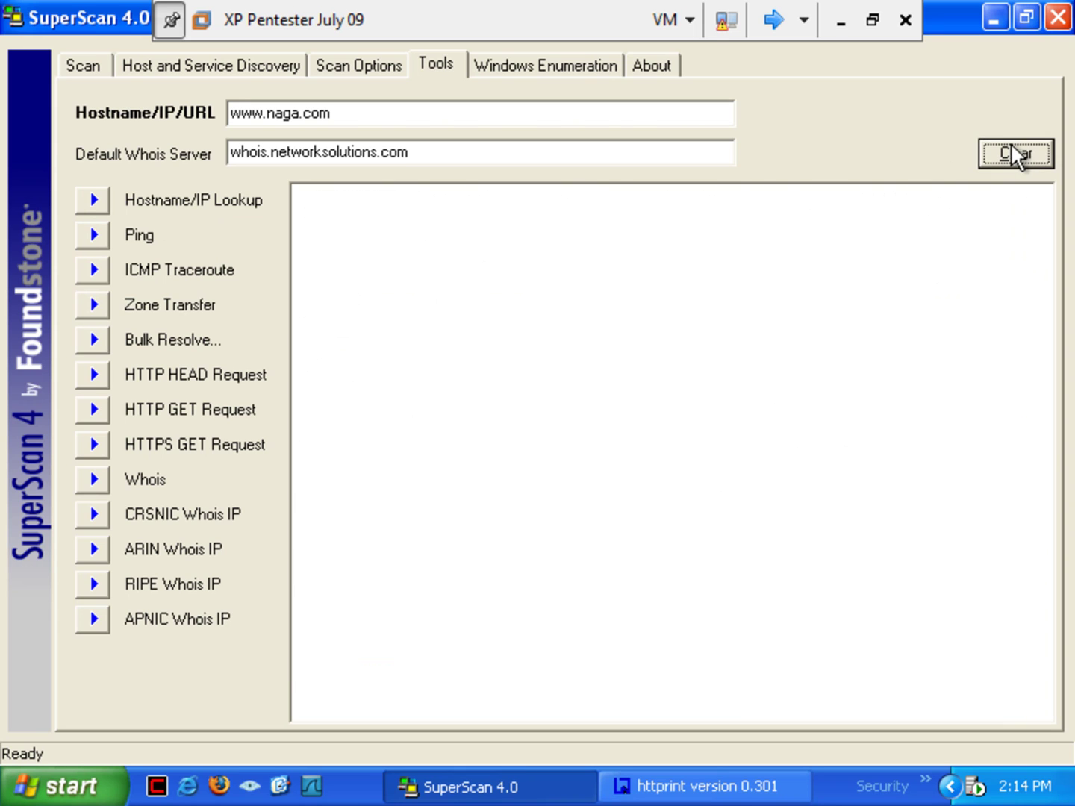
click(94, 199)
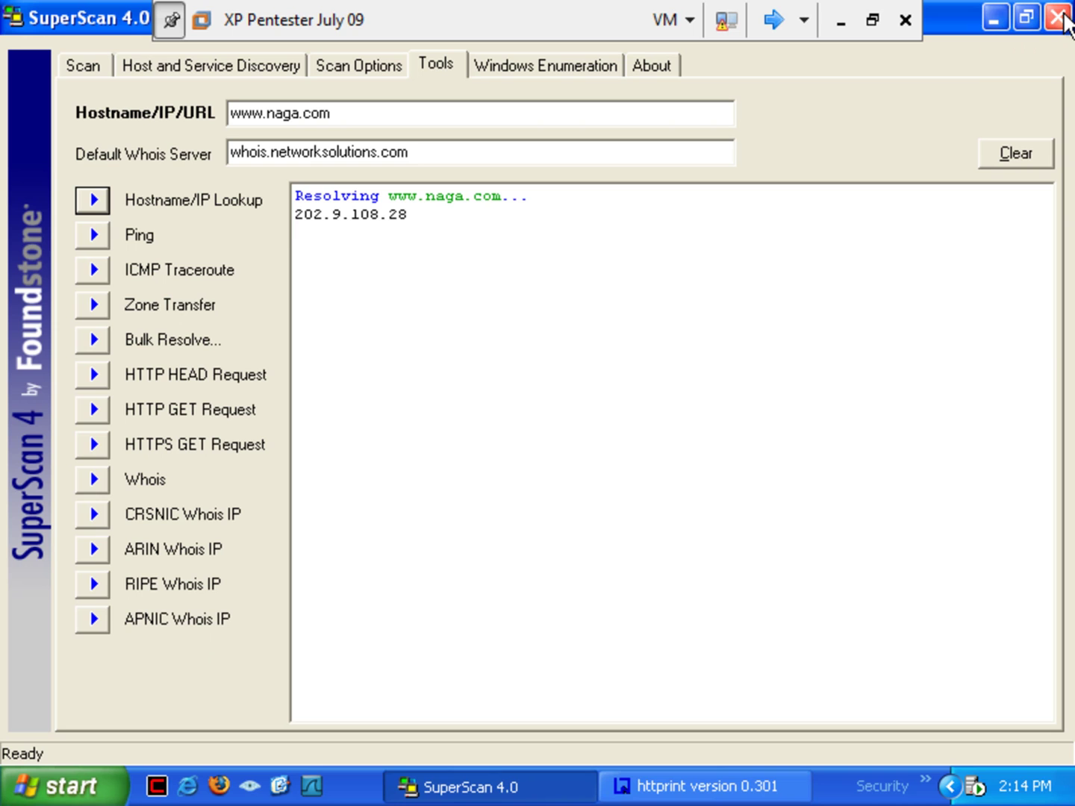
click(103, 371)
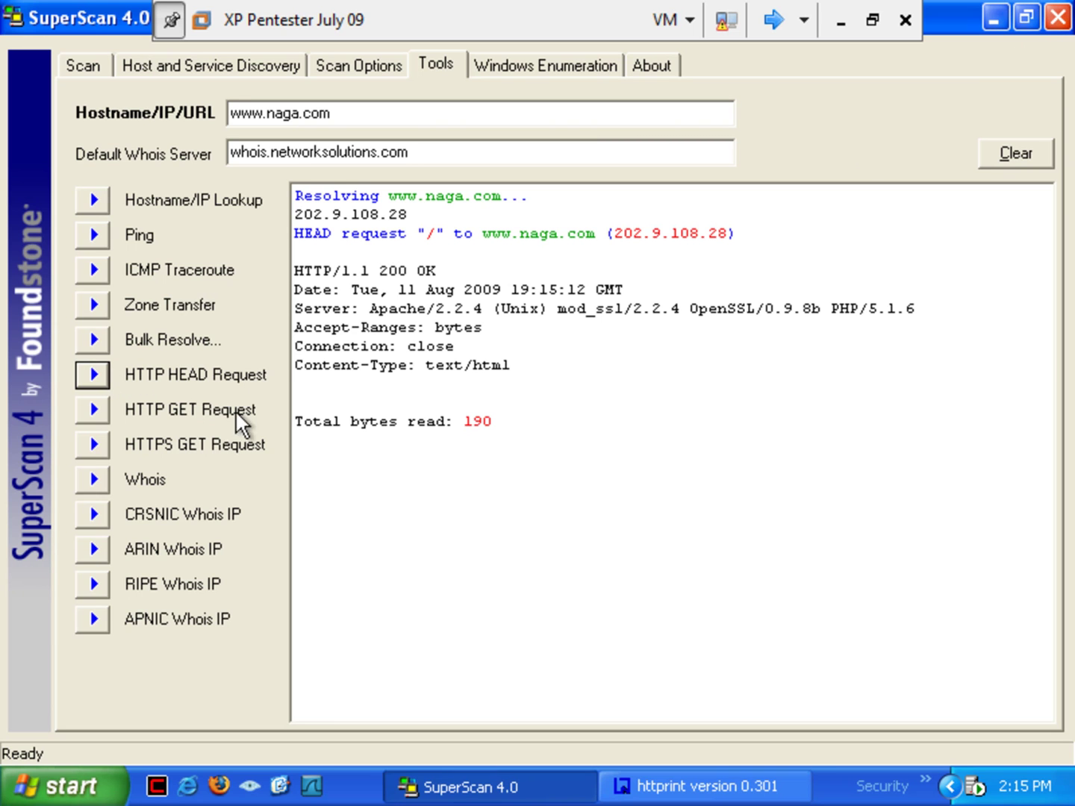
click(94, 409)
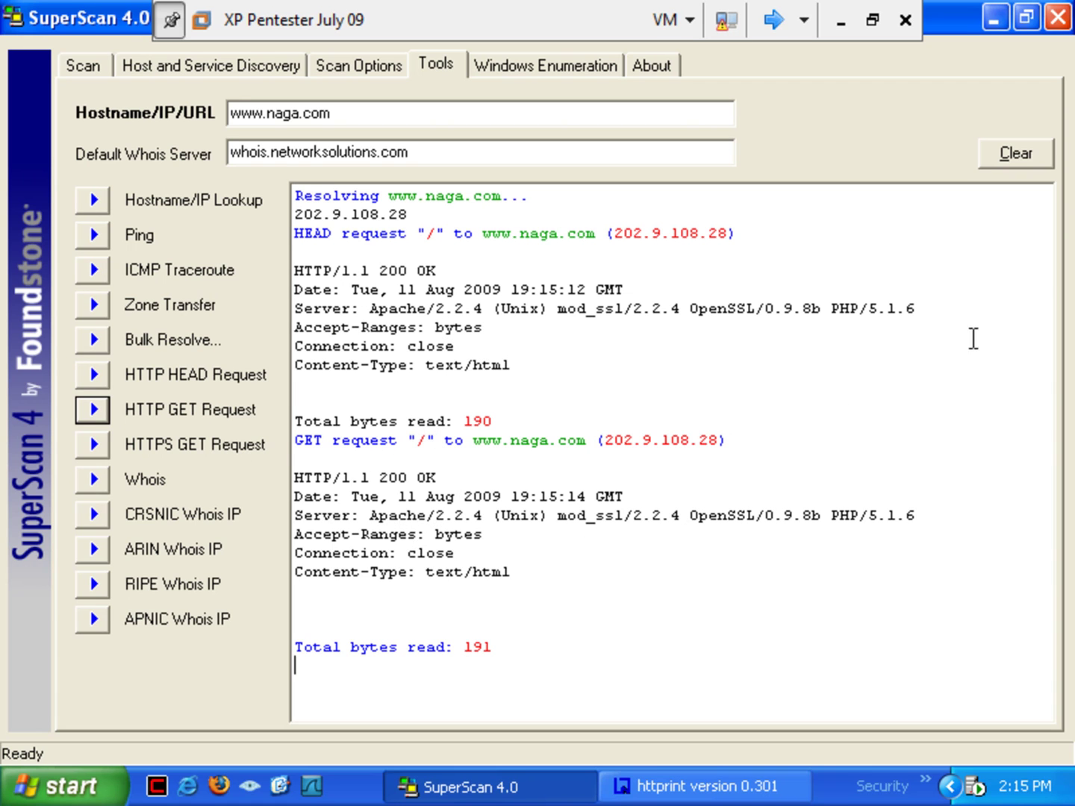
click(1058, 17)
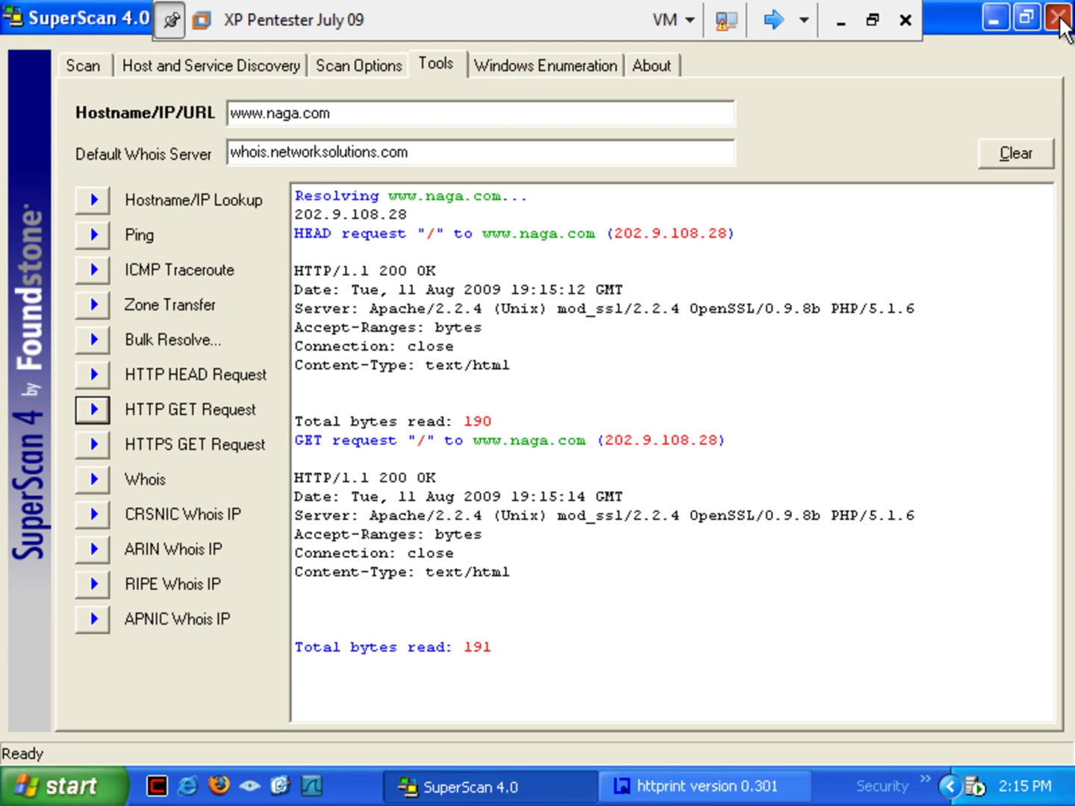
click(515, 797)
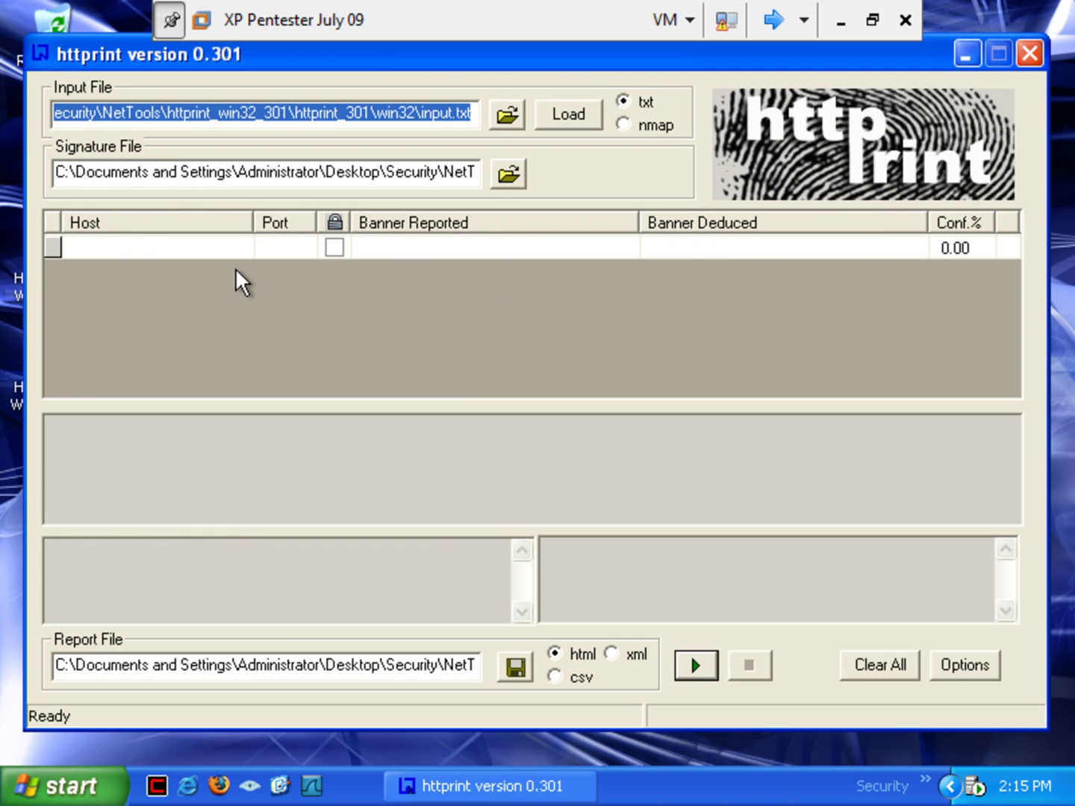
Uncheck ICMP enable in httprint's Options so hosts aren't pinged first.
click(970, 665)
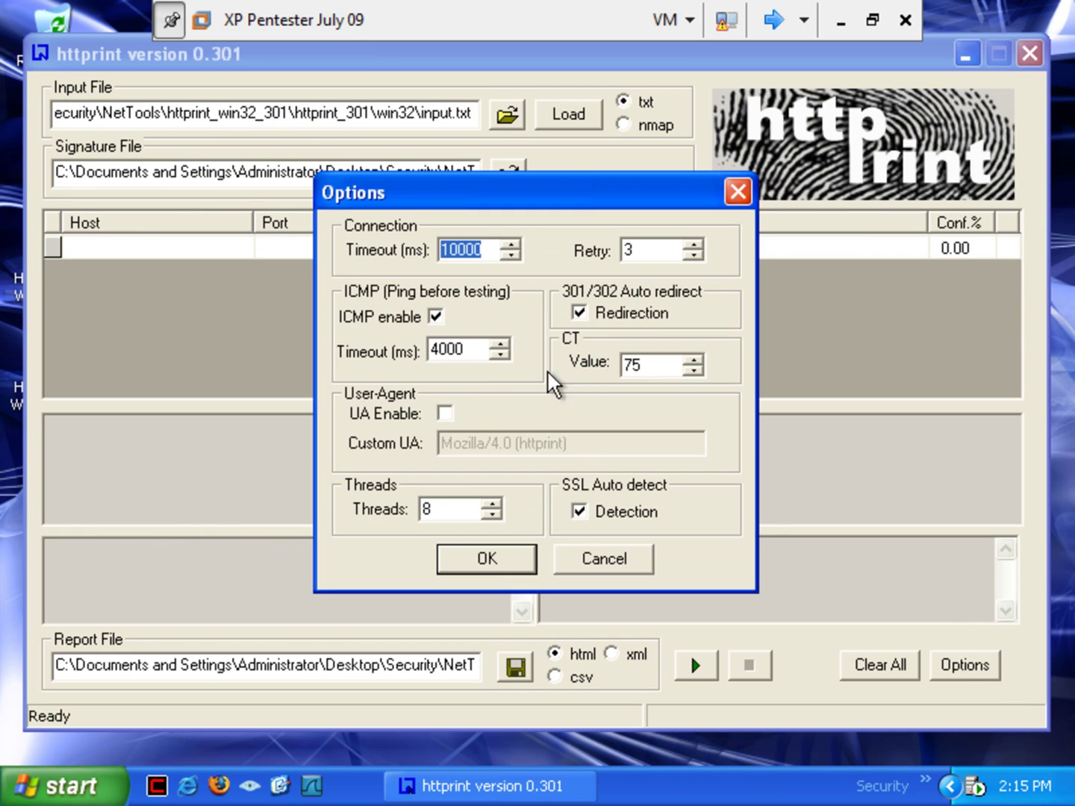
click(436, 319)
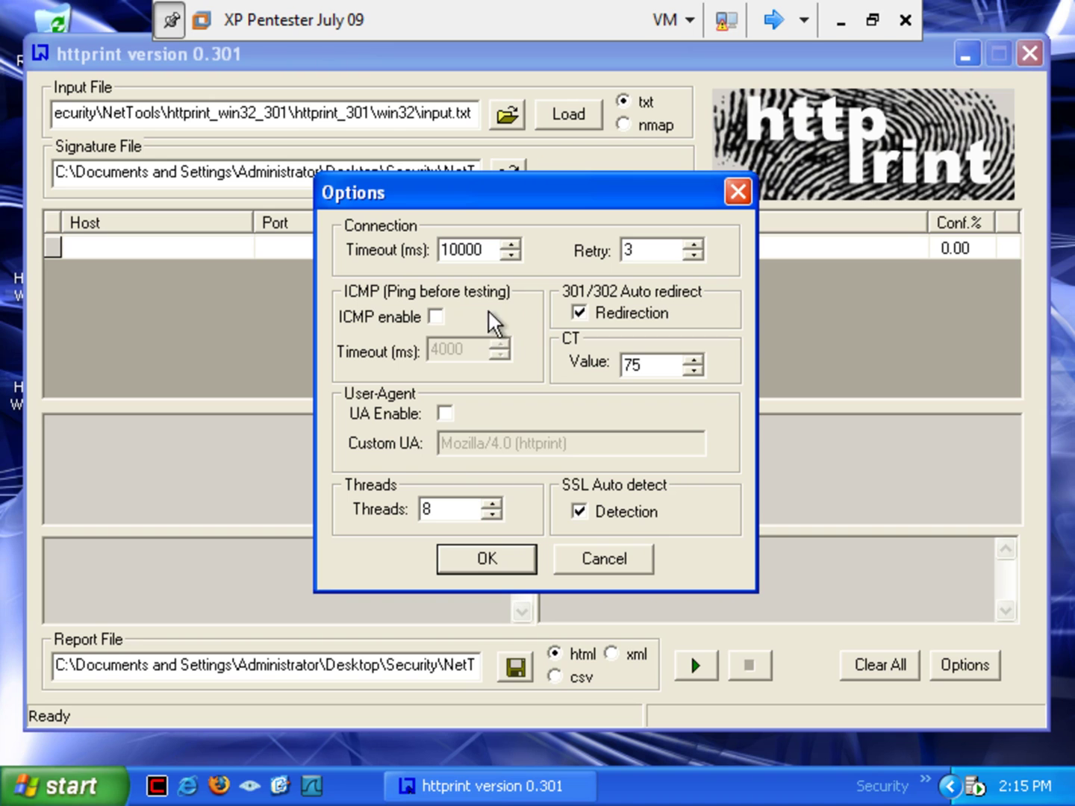
click(493, 553)
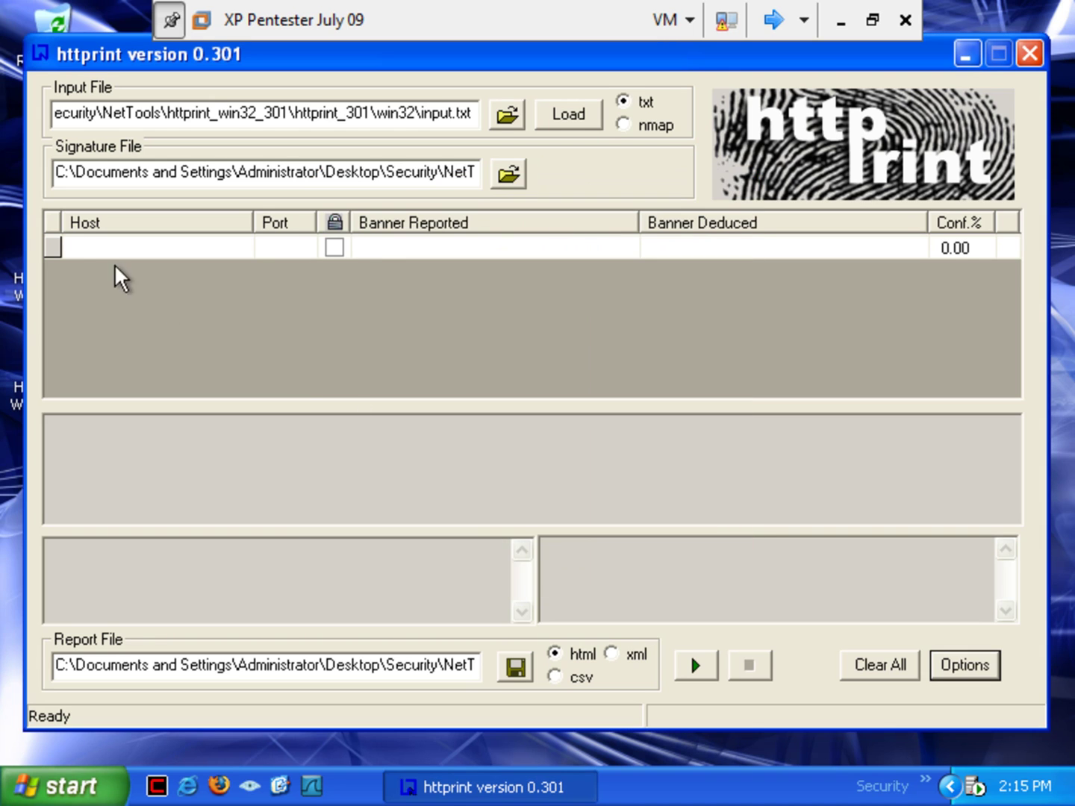
click(87, 248)
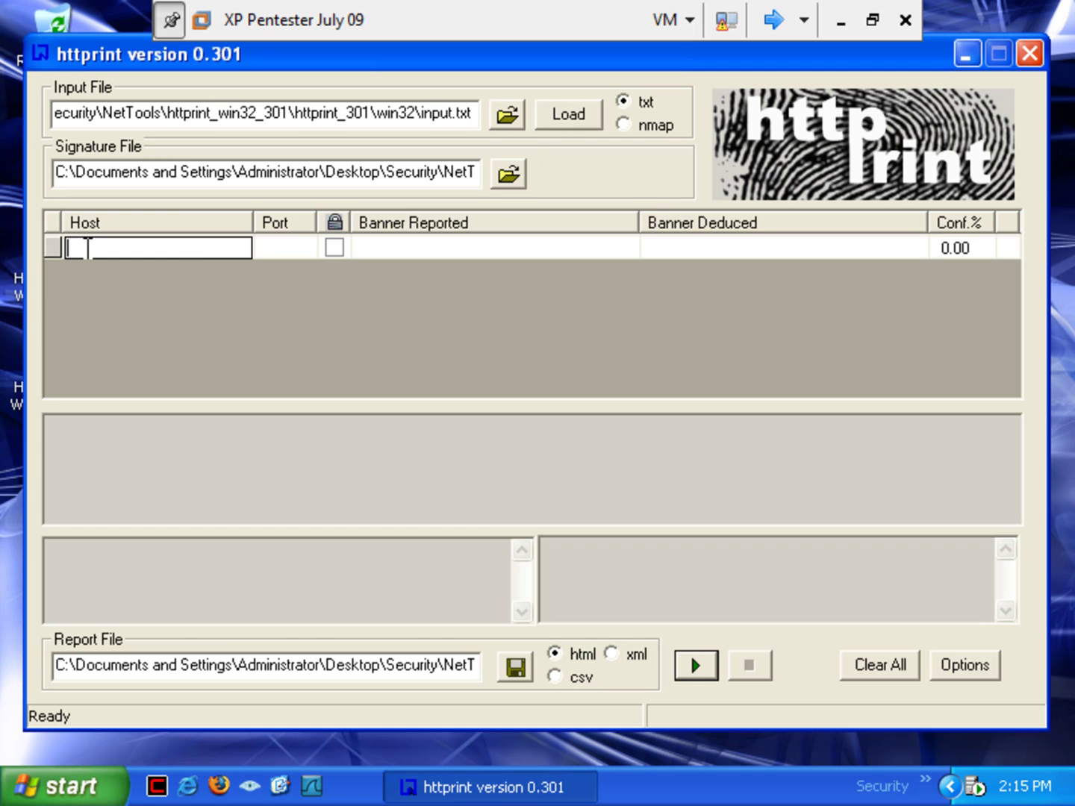
text(www.mile2.com)
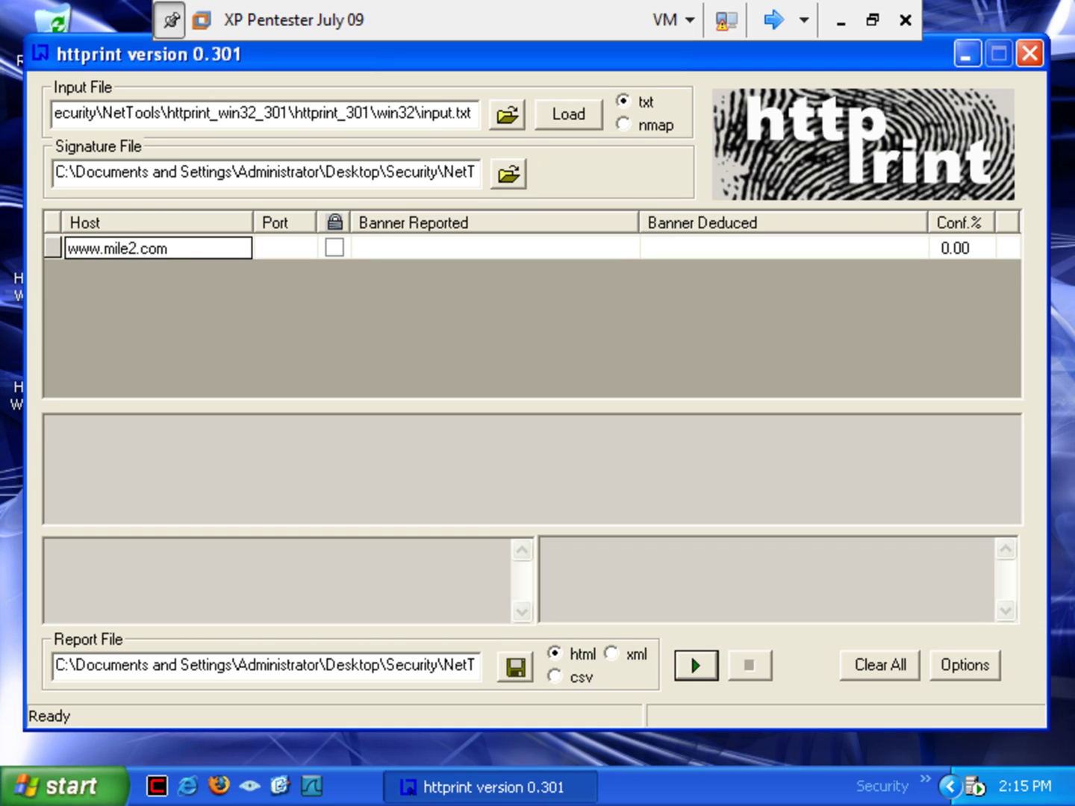
key(Tab)
key(Return)
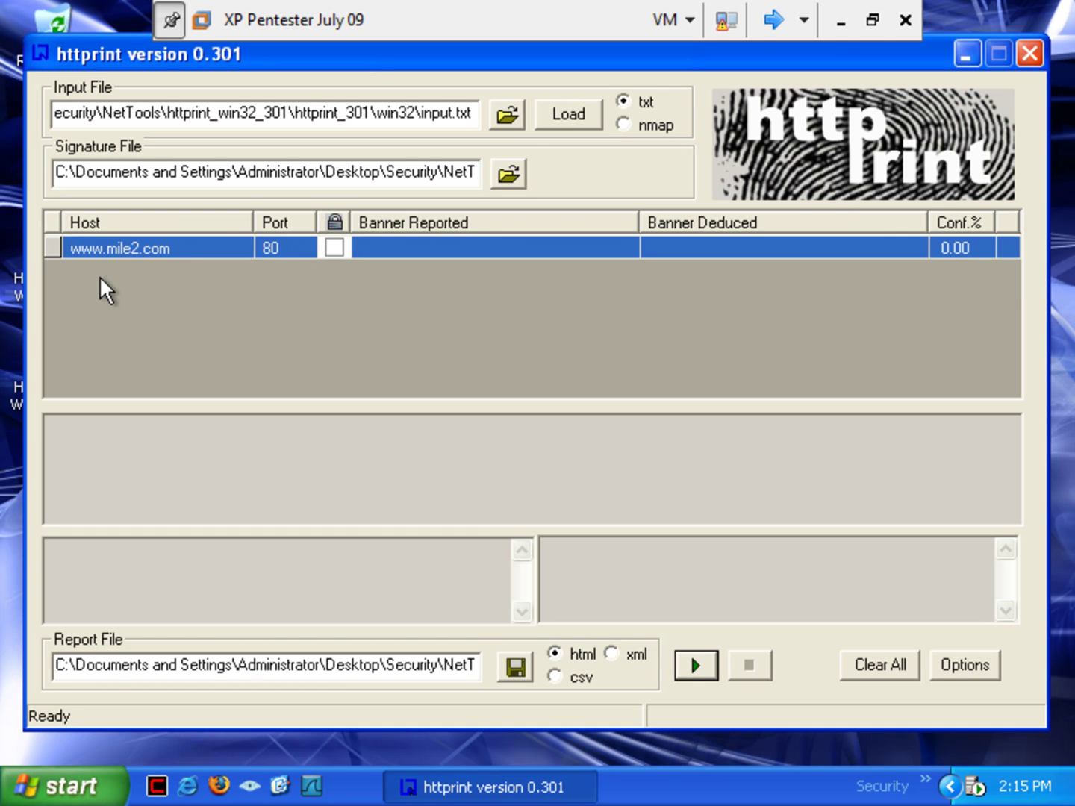
right_click(99, 276)
click(141, 287)
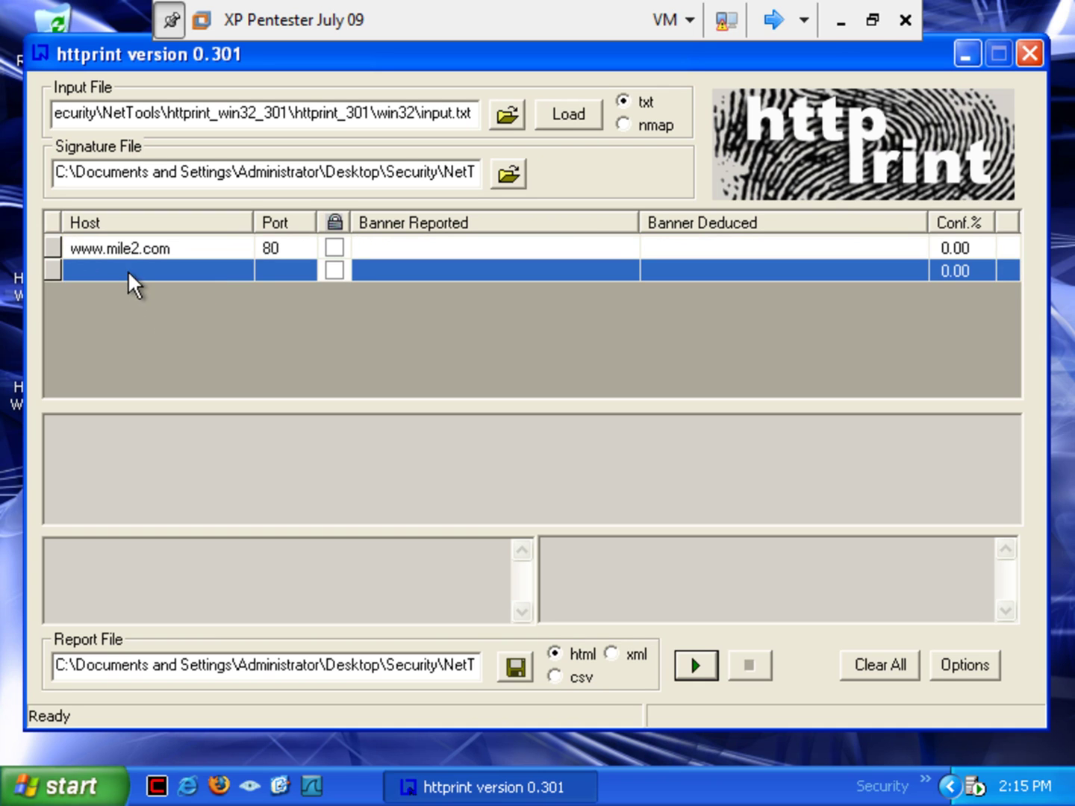
click(127, 270)
text(192.)
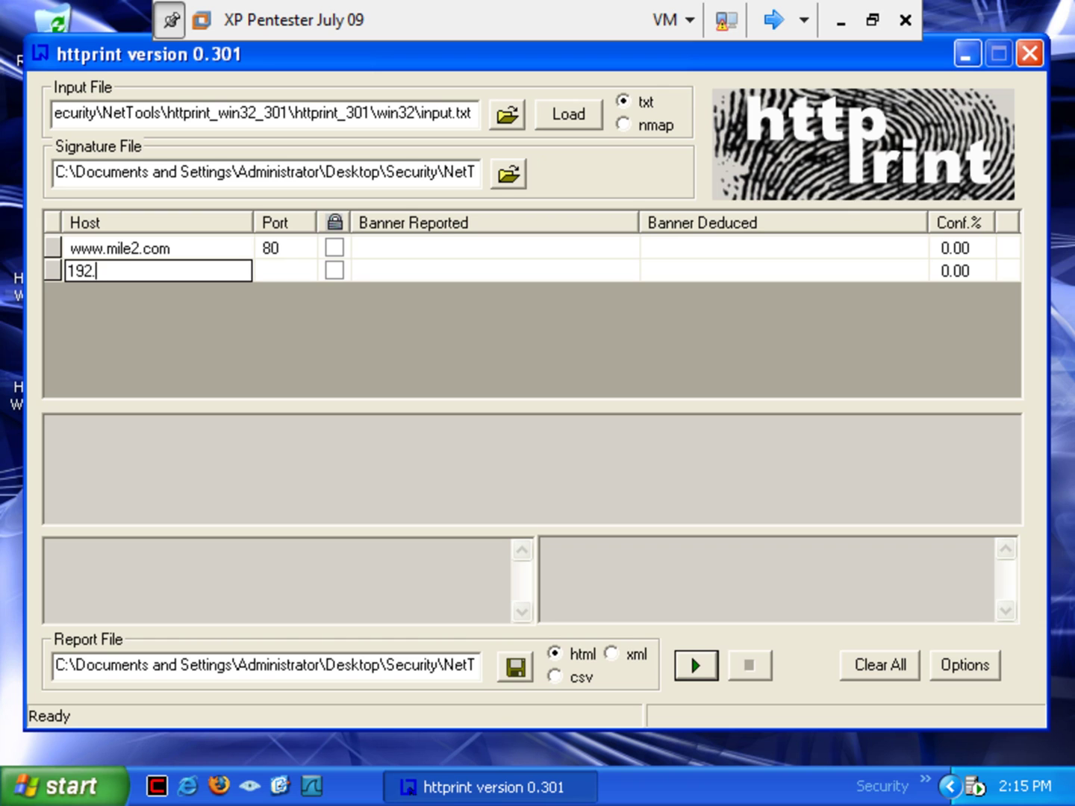
text(168.1.27)
key(Tab)
key(Return)
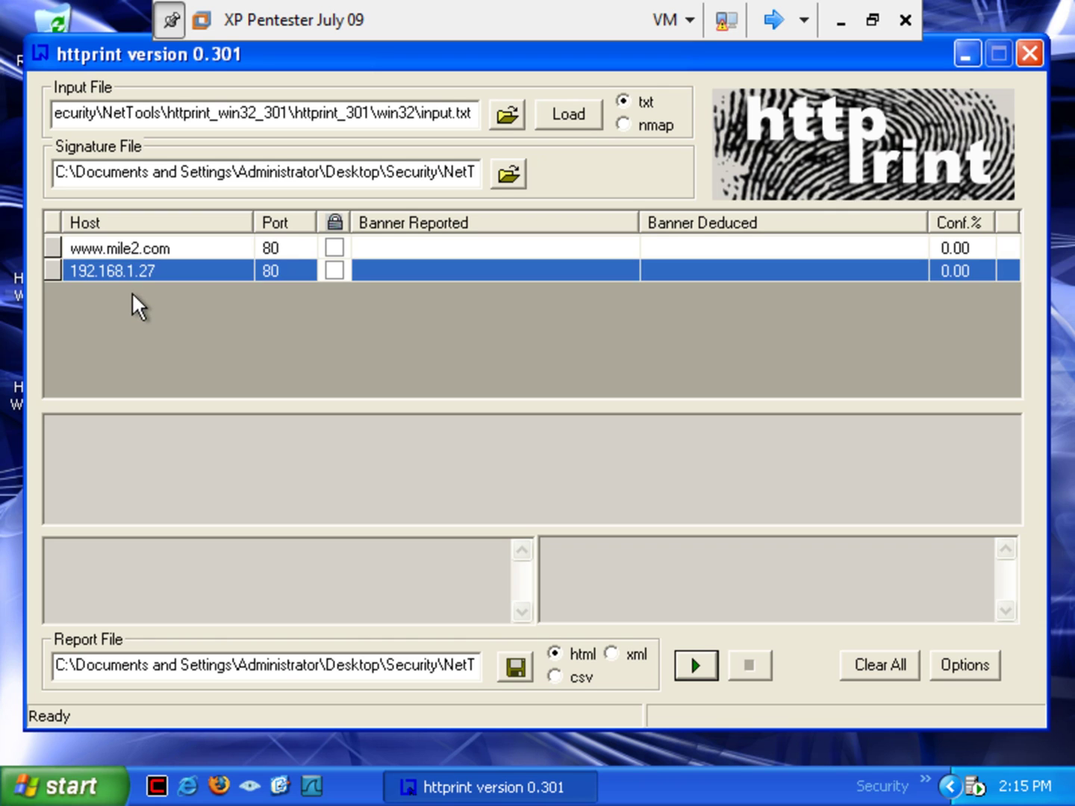
right_click(132, 293)
click(161, 308)
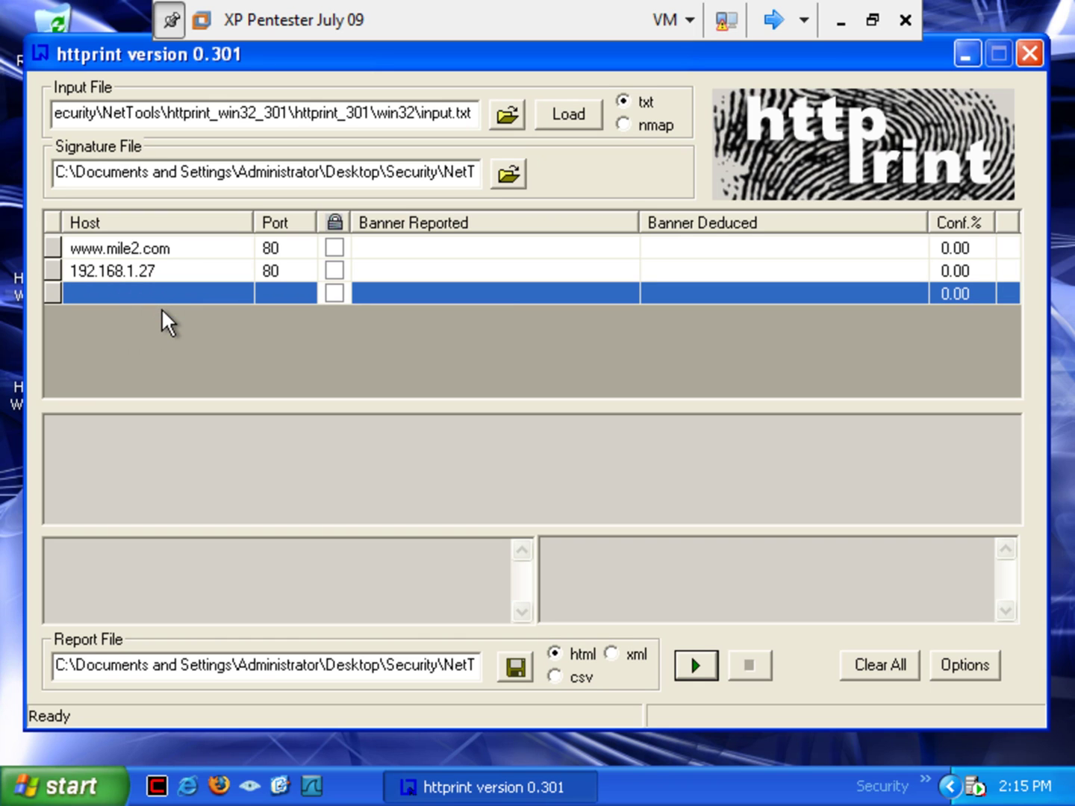
click(150, 295)
text(ww)
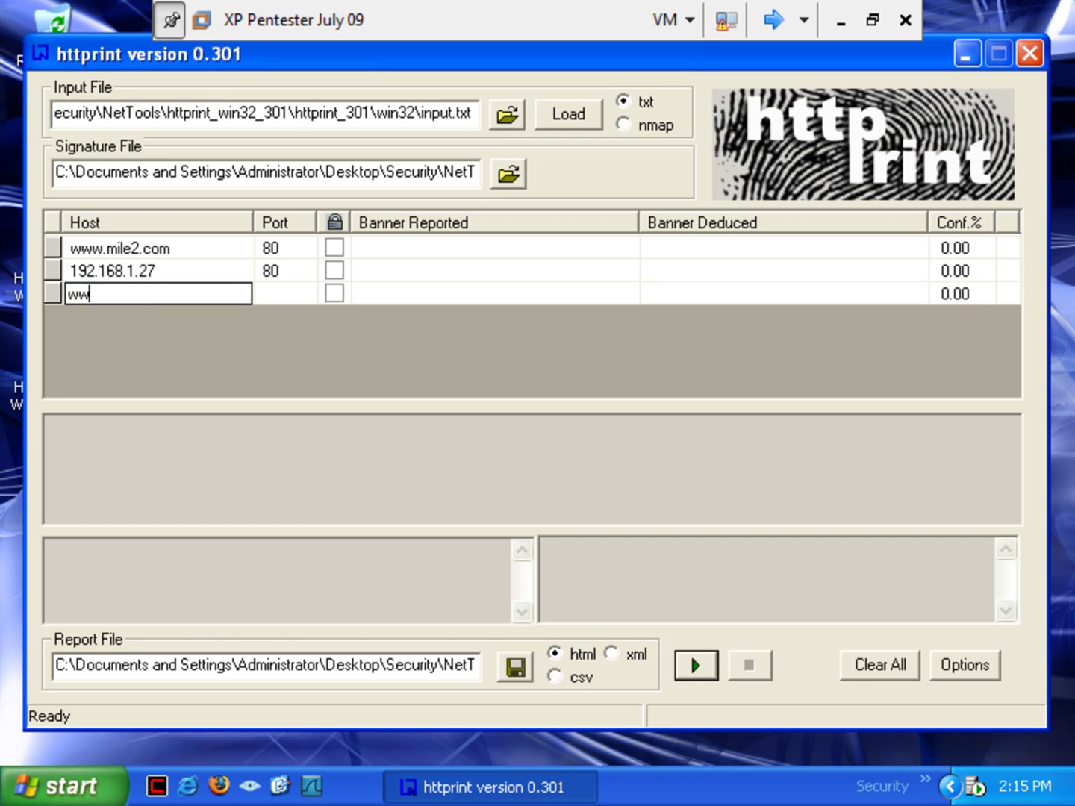
text(w.naga)
text(.com)
key(Tab)
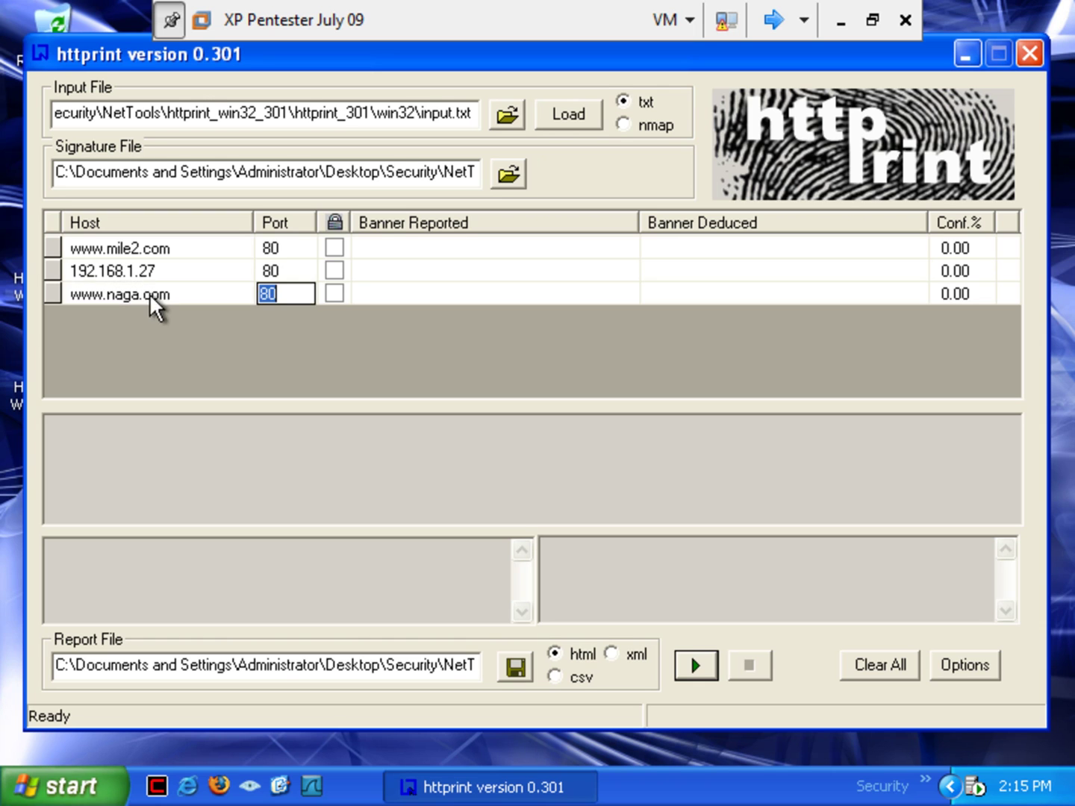
key(Return)
right_click(152, 321)
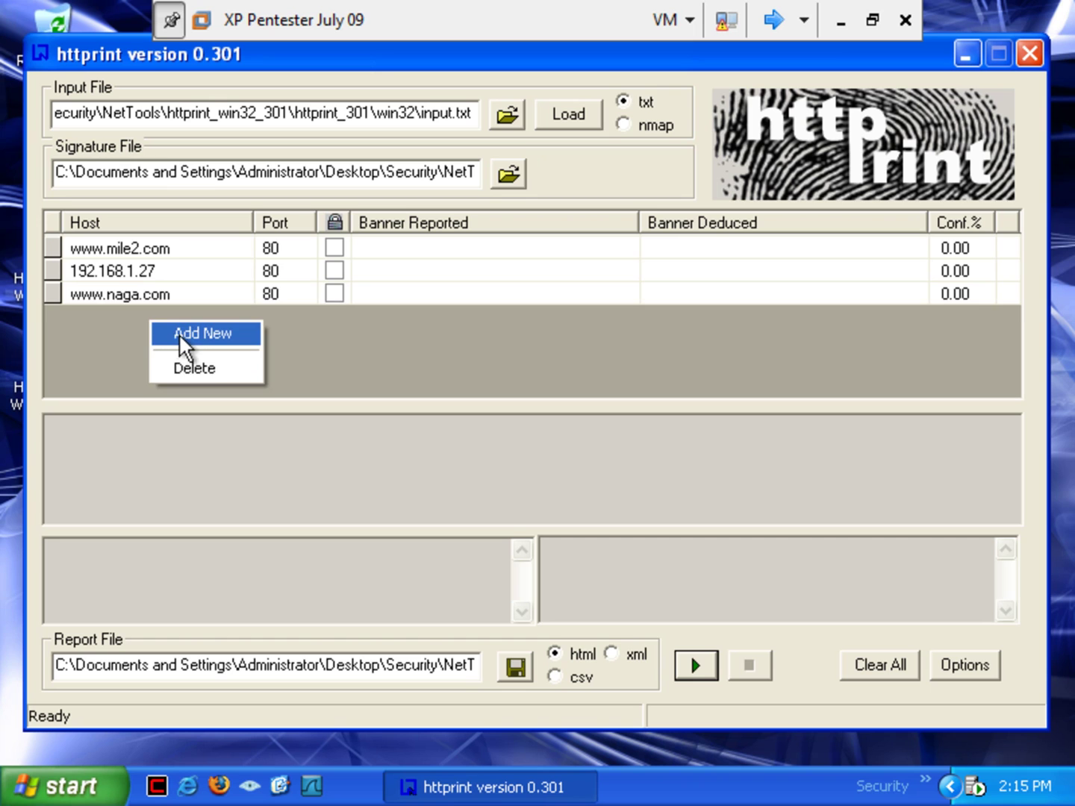
click(178, 333)
click(144, 316)
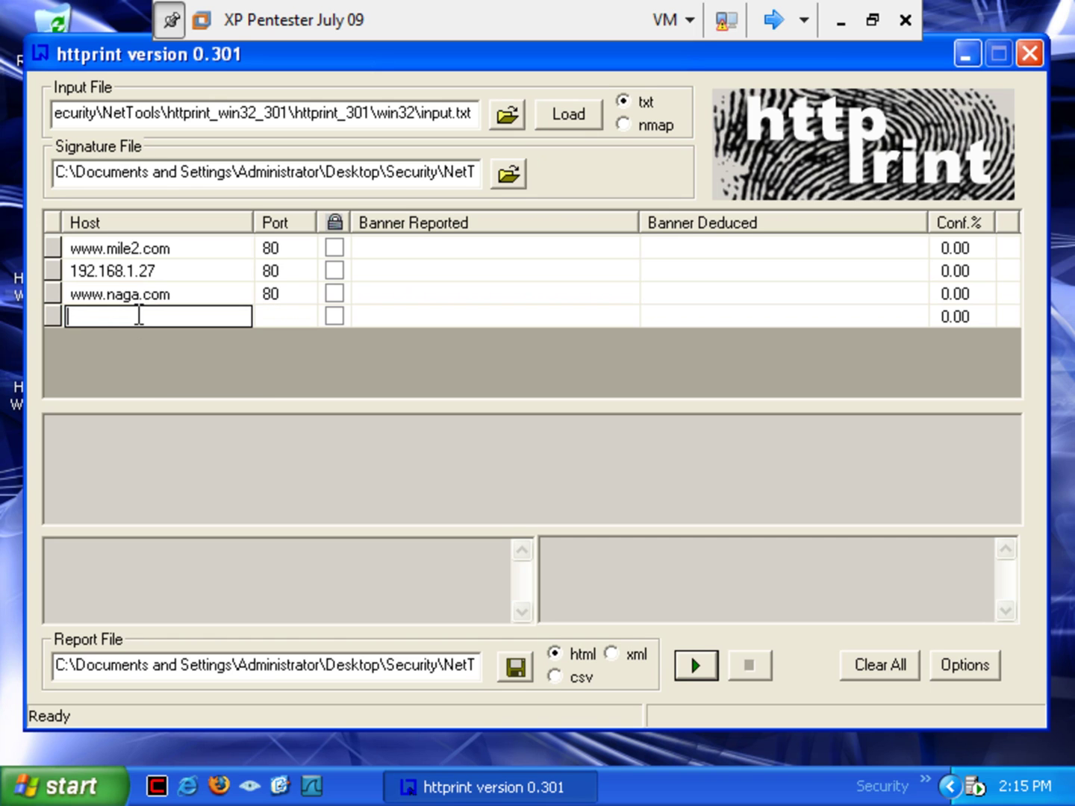
text(www.google.com)
key(Tab)
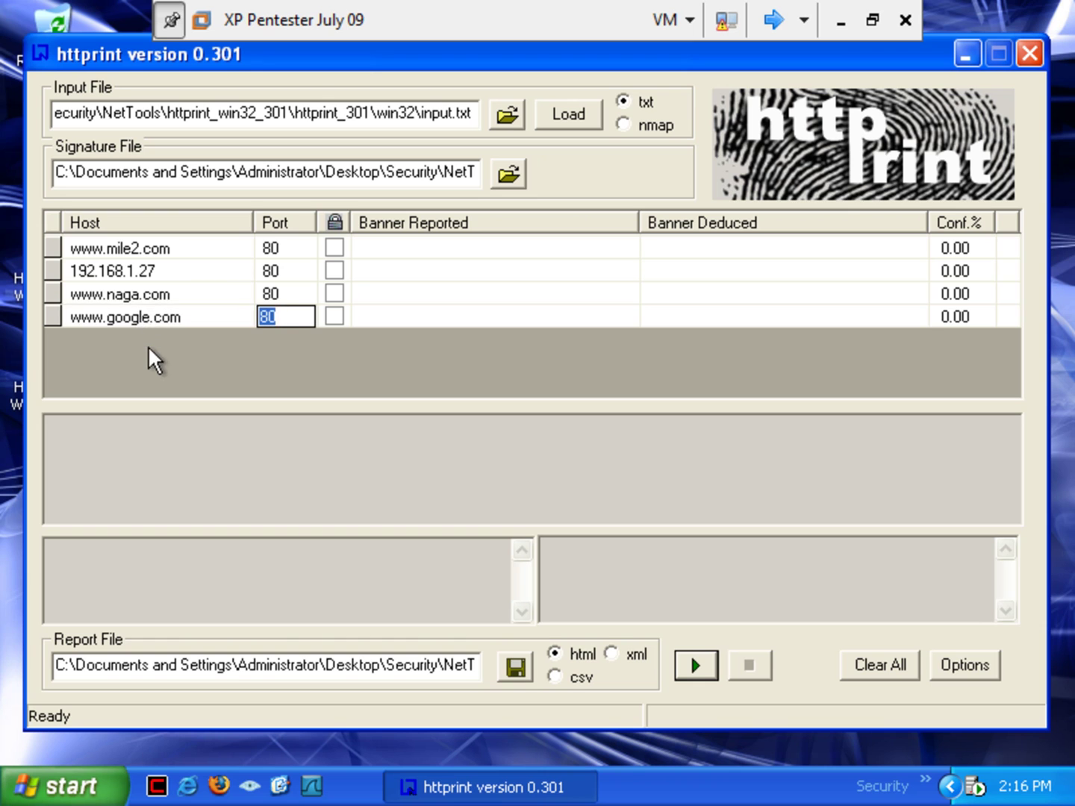
key(Return)
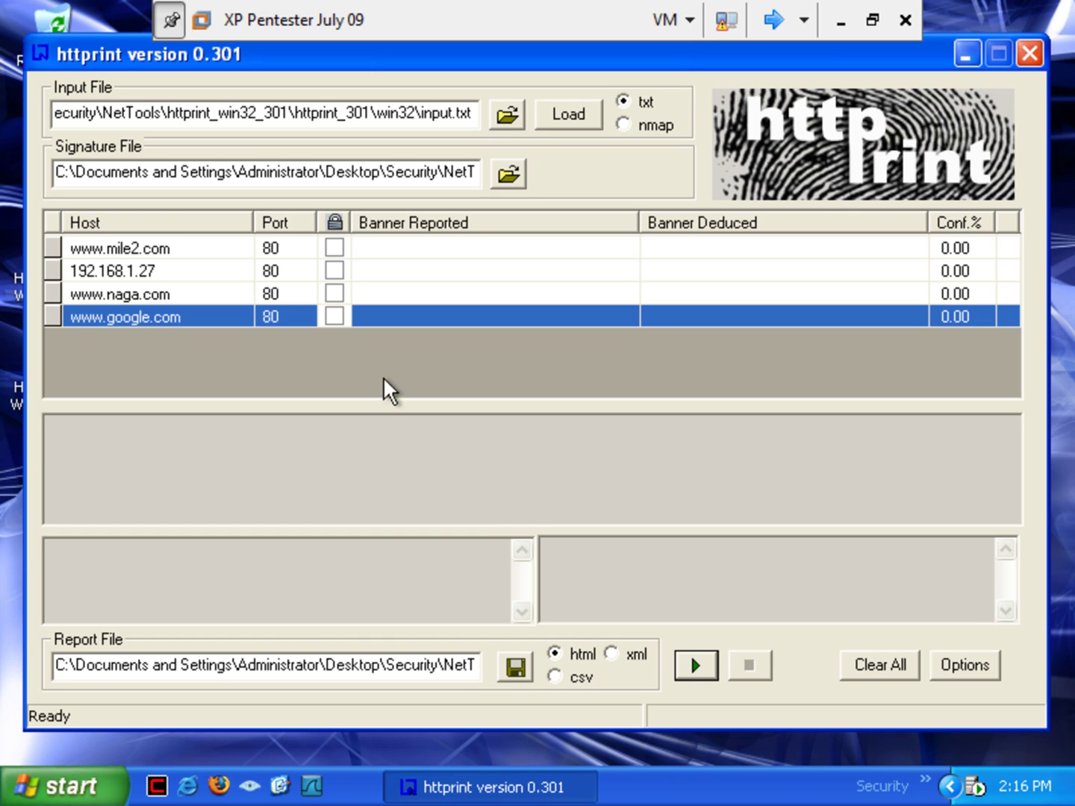
Fingerprint all four hosts and dismiss the 'httprint completed' notice.
click(698, 663)
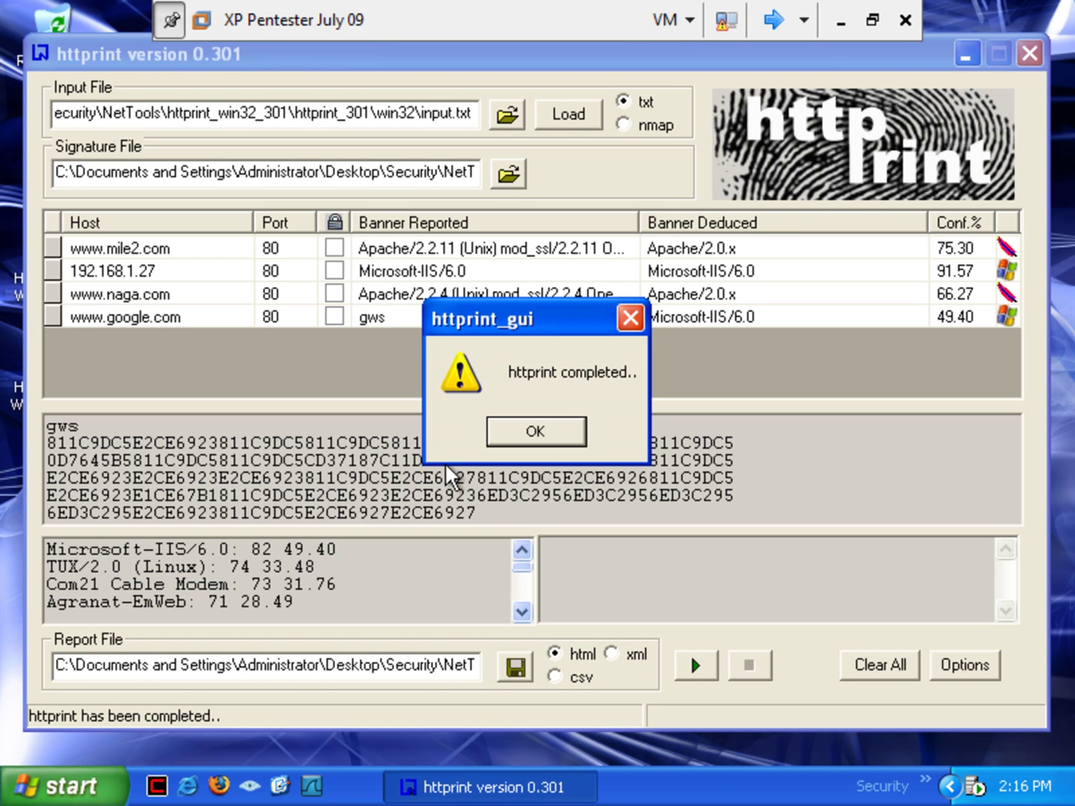
click(534, 432)
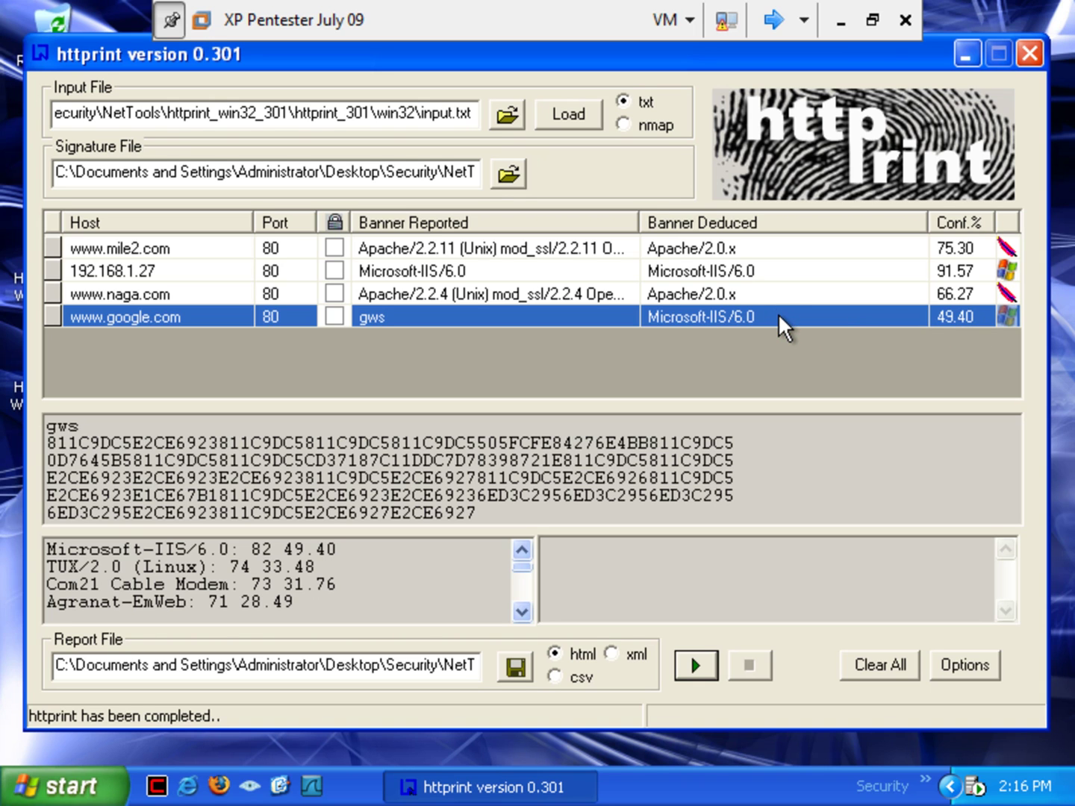
click(774, 349)
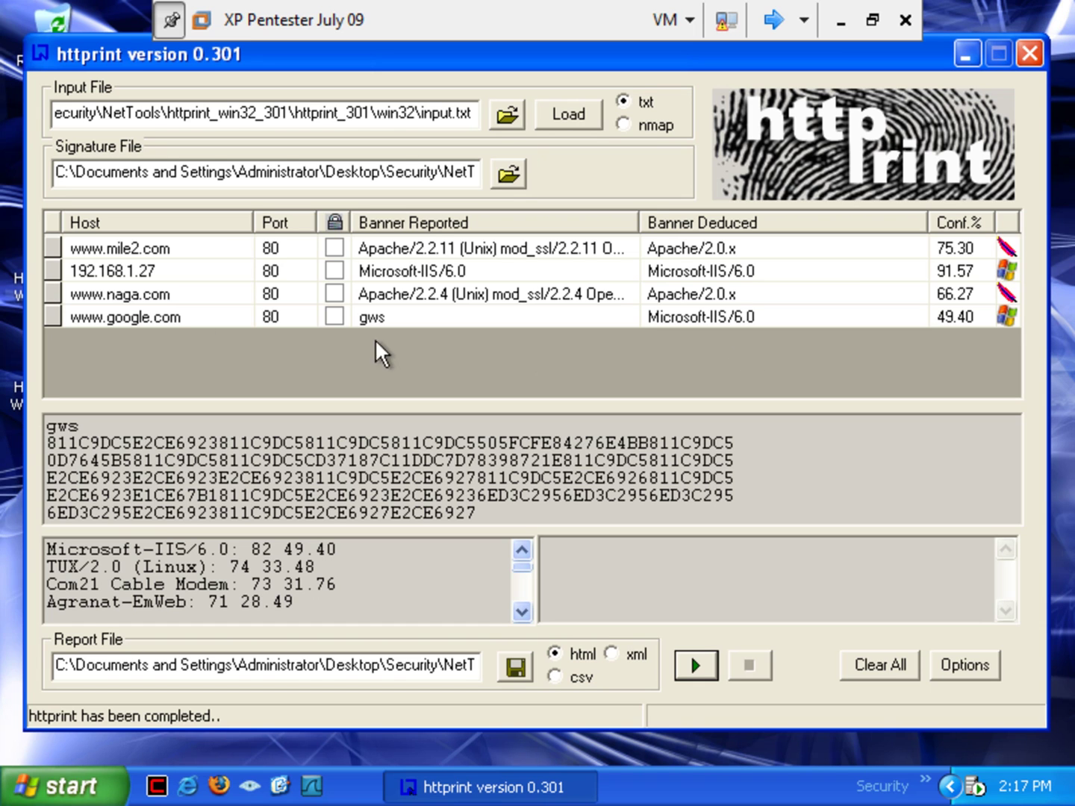
click(521, 322)
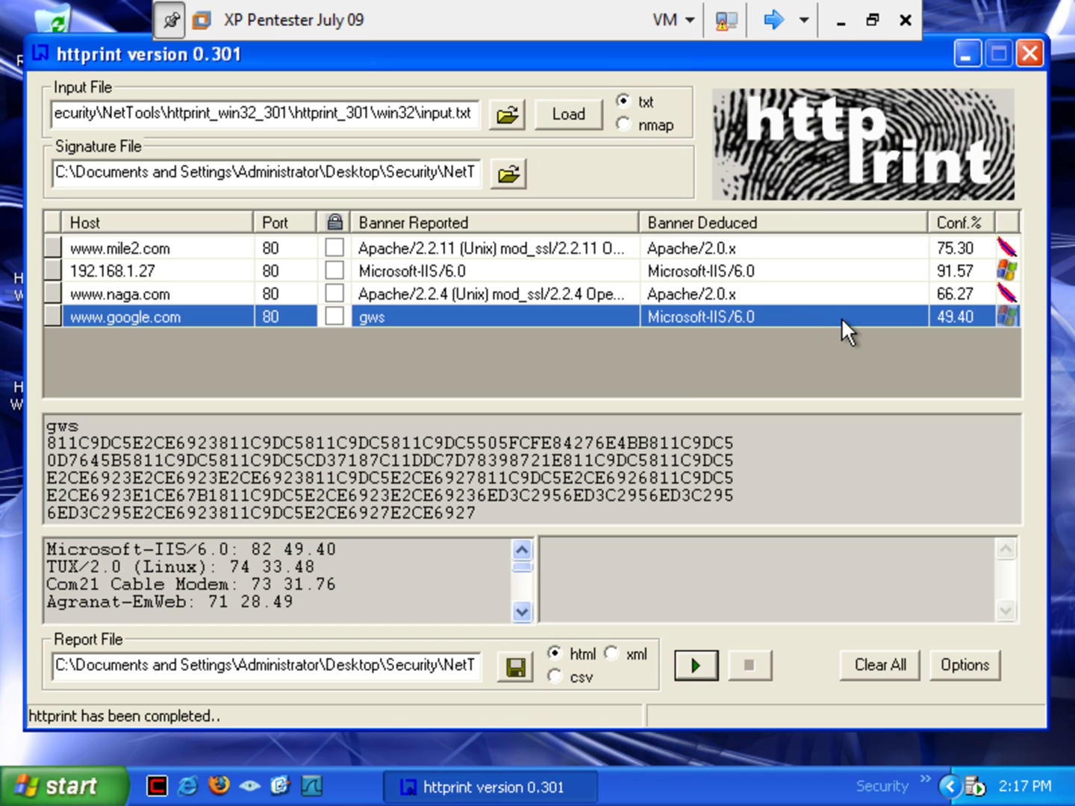
click(774, 20)
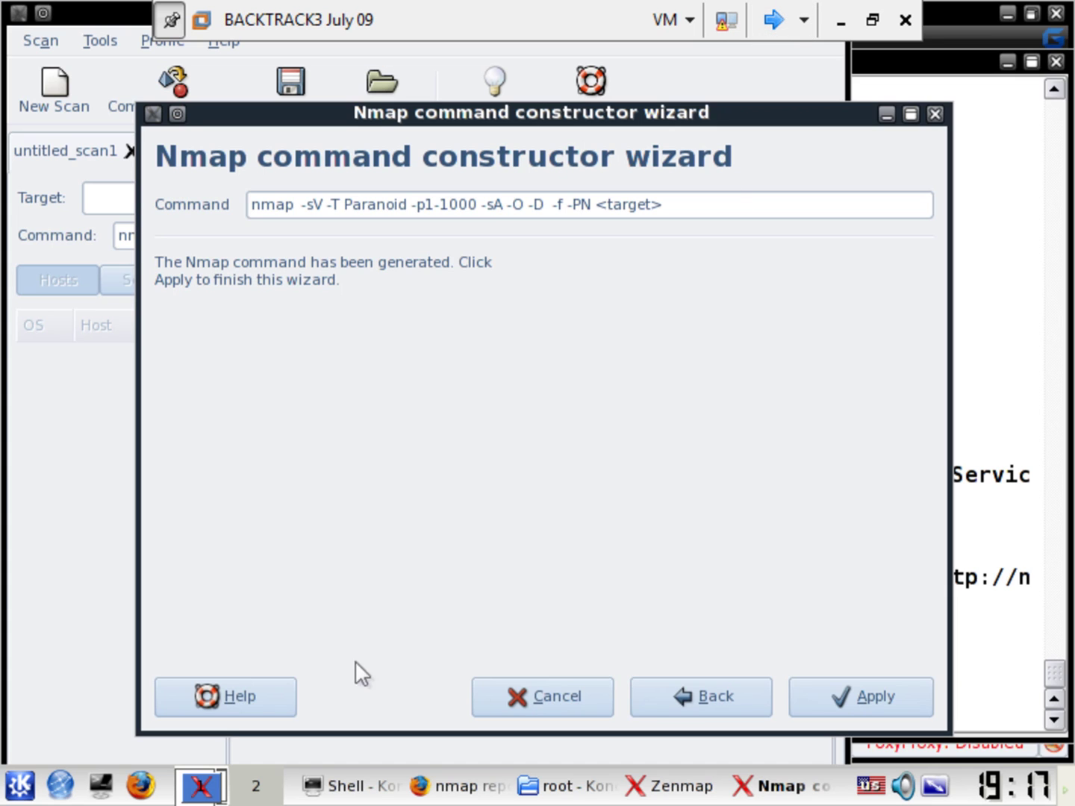
Navigate the K menu through Backtrack > Network Mapping > All to Httprint_GUI.
click(23, 785)
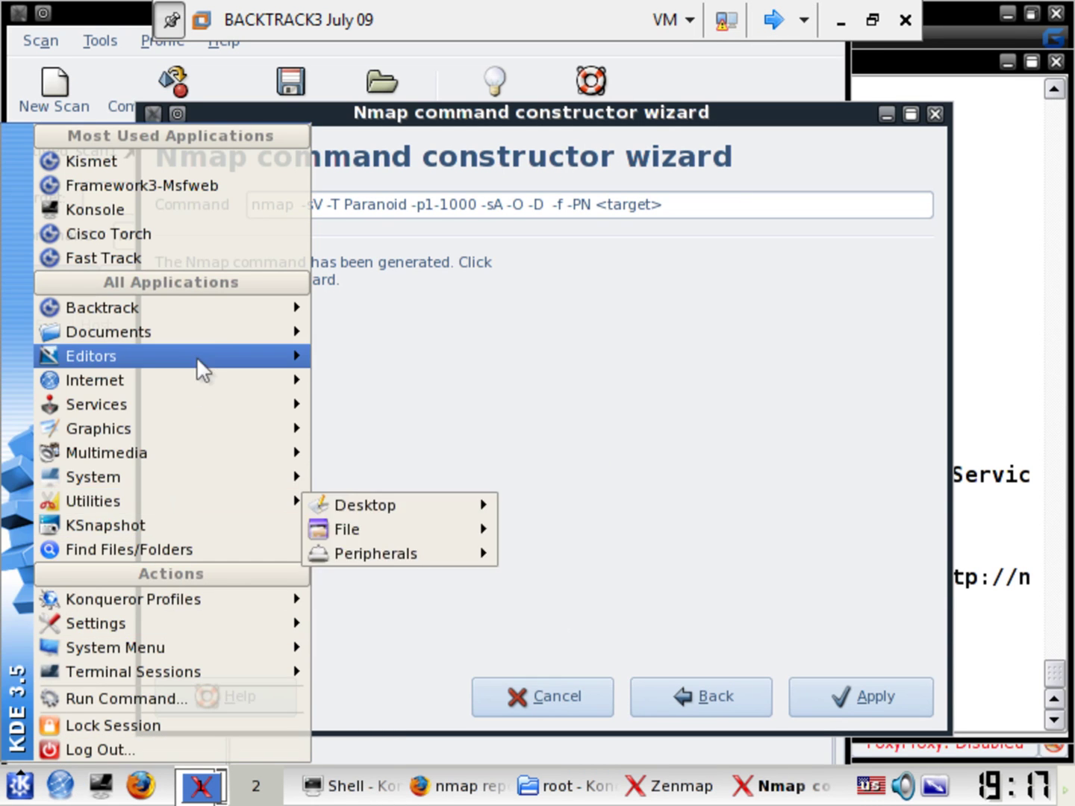
mouse_move(219, 304)
mouse_move(431, 314)
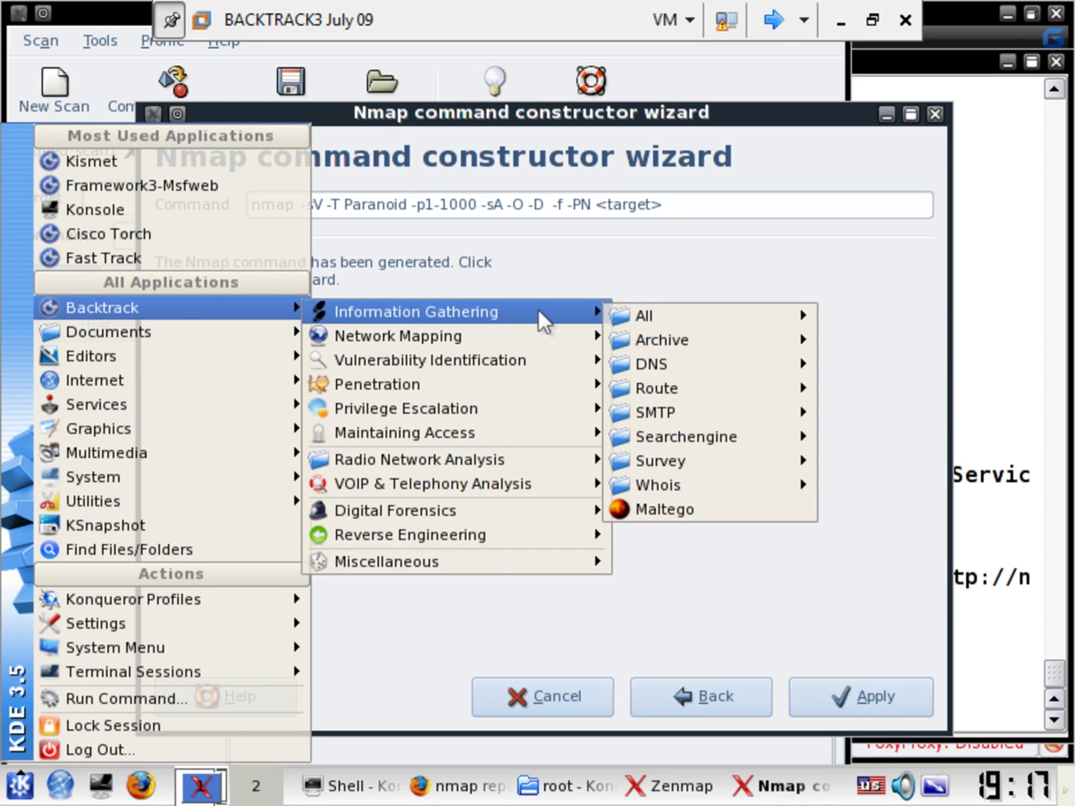
mouse_move(637, 312)
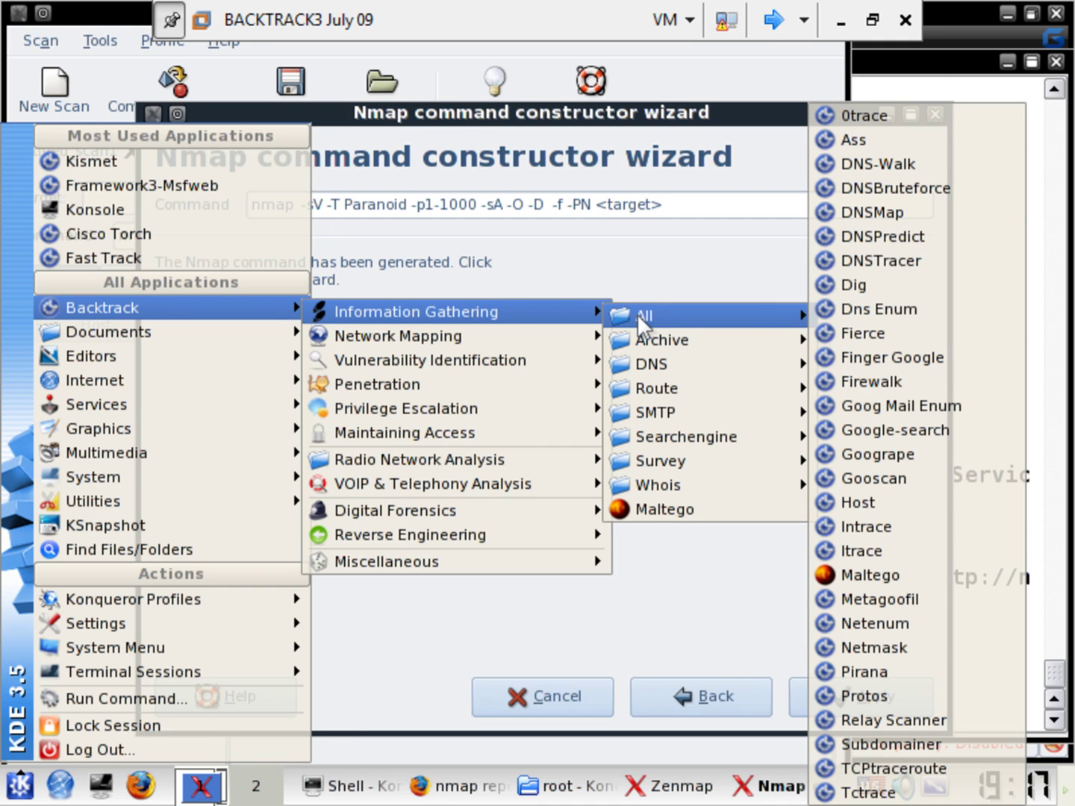
mouse_move(561, 337)
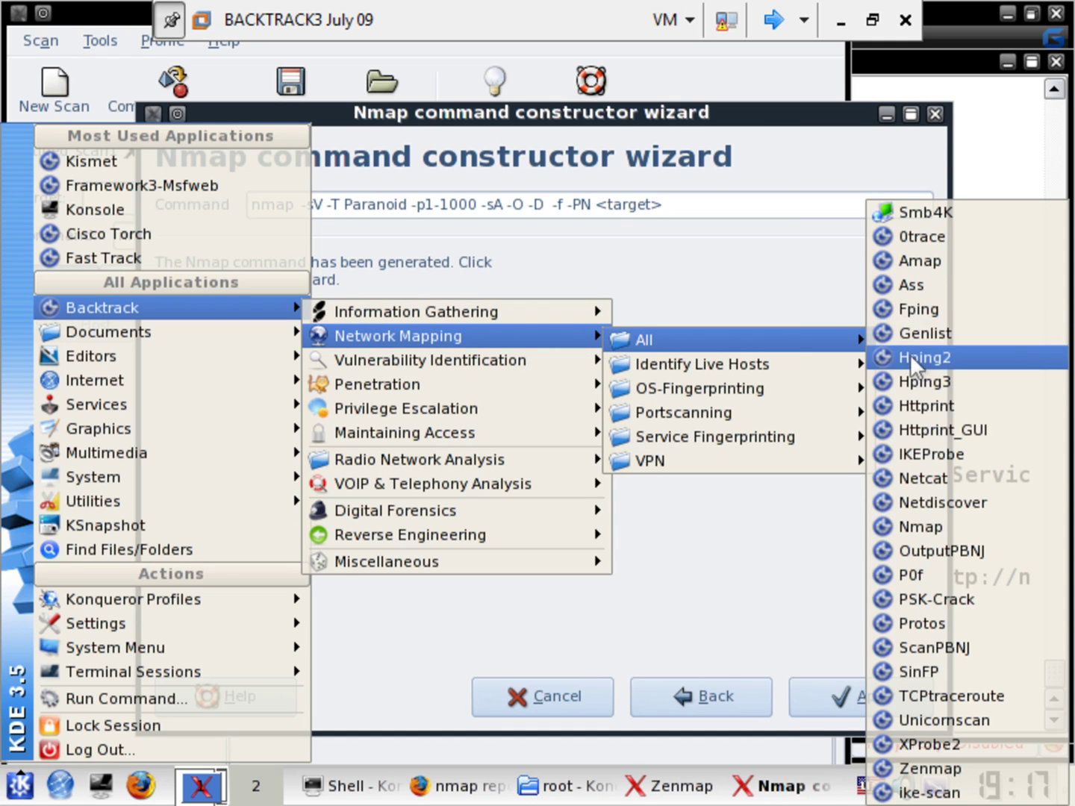
Launch the httprint 0.301 GUI in BackTrack 3 from the KDE menu.
click(970, 429)
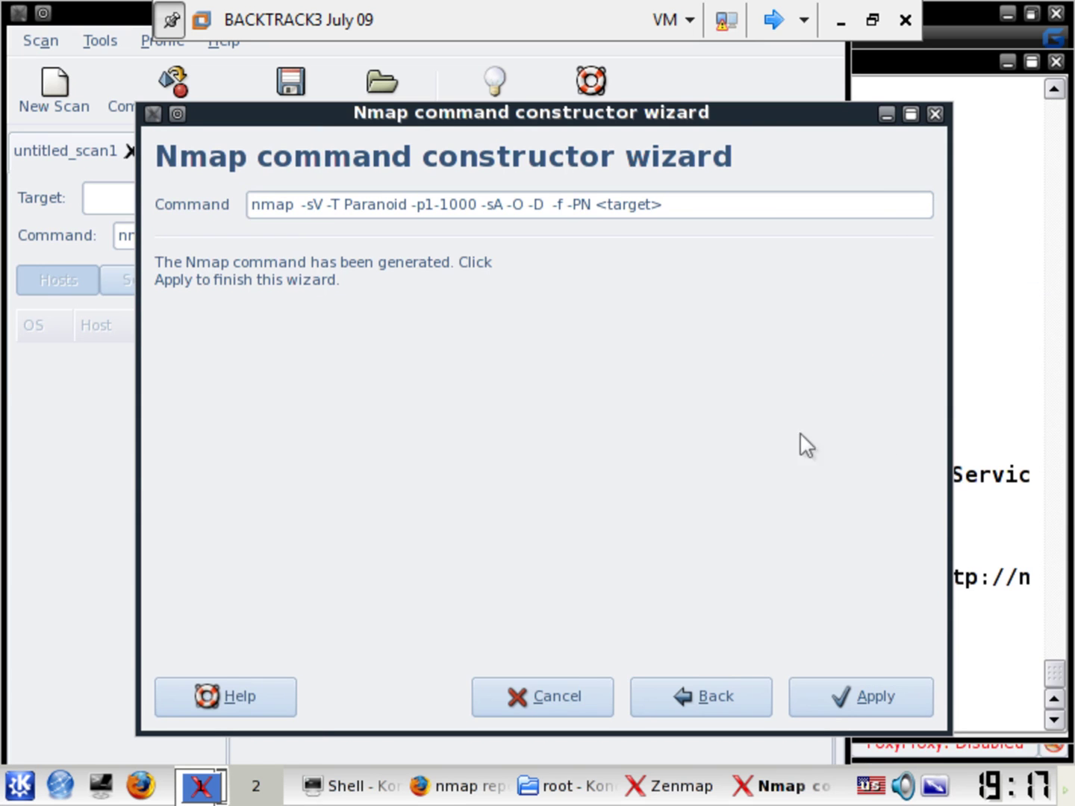